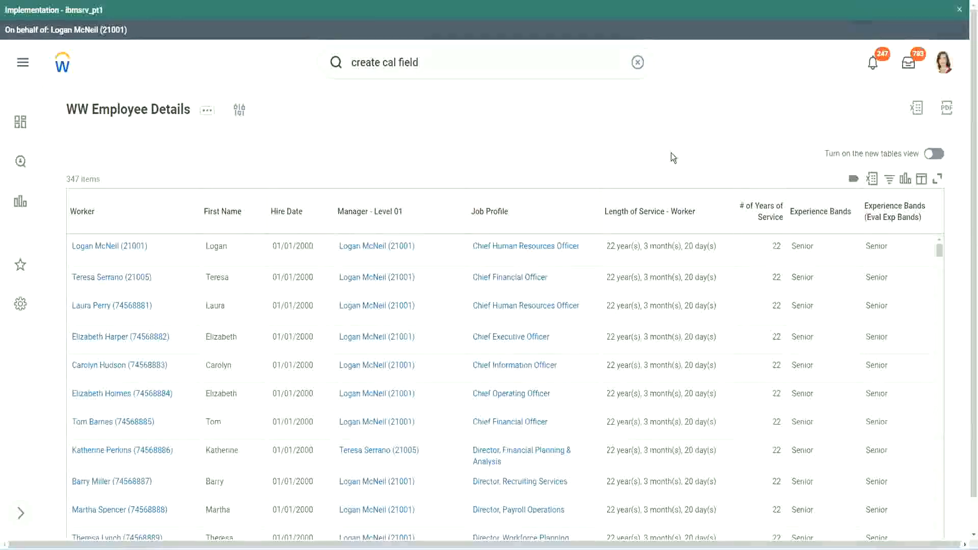
Examine the existing Evaluate Expression calculated field that derives experience bands from years of service.
{"action": "left_click", "coordinate": [848, 241]}
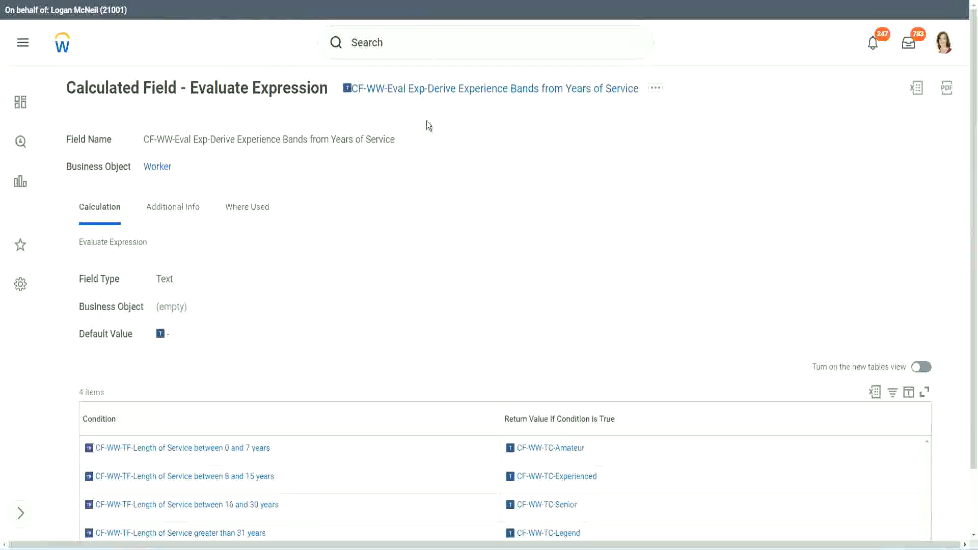
{"action": "right_click", "coordinate": [428, 90]}
{"action": "left_click", "coordinate": [462, 152]}
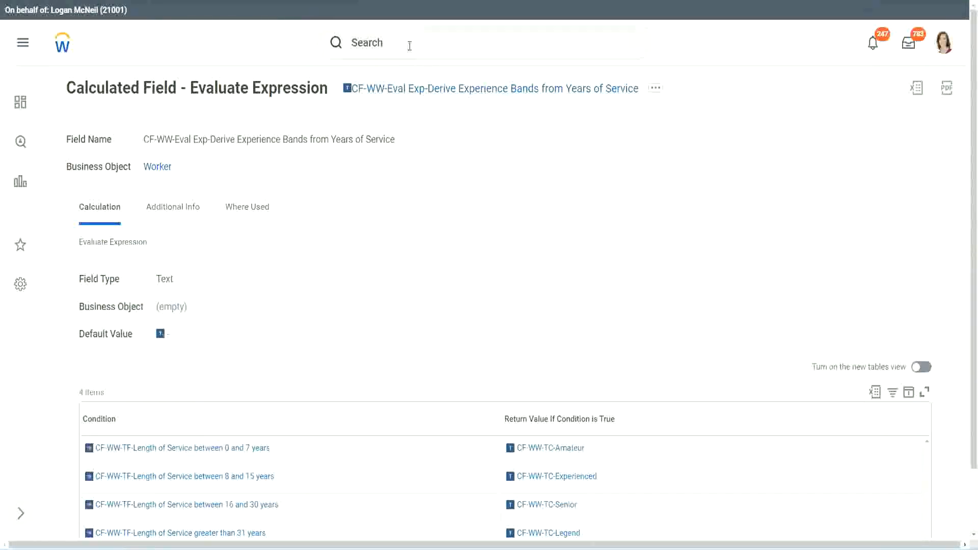
Search for "create calc field" and open the Create Calculated Field task.
{"action": "left_click", "coordinate": [410, 46]}
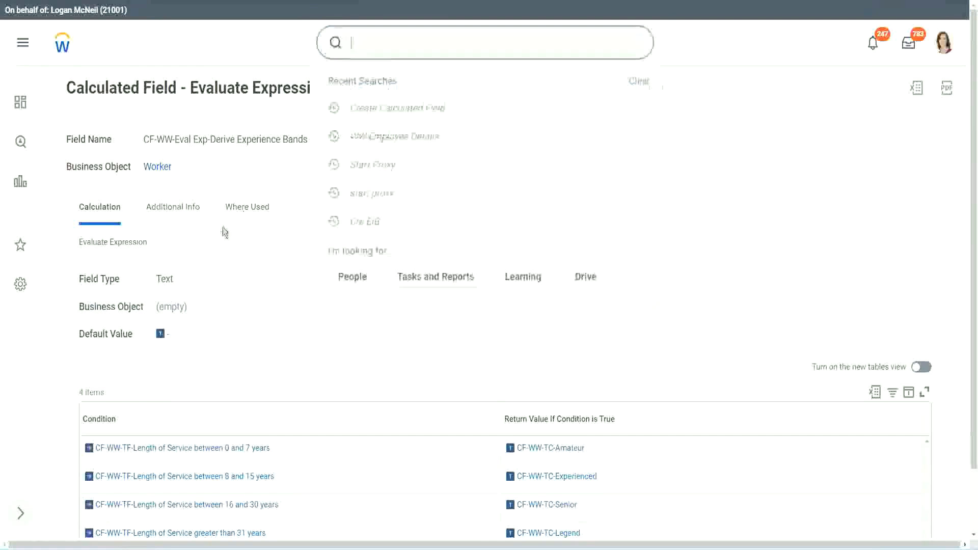
{"action": "left_click", "coordinate": [692, 119]}
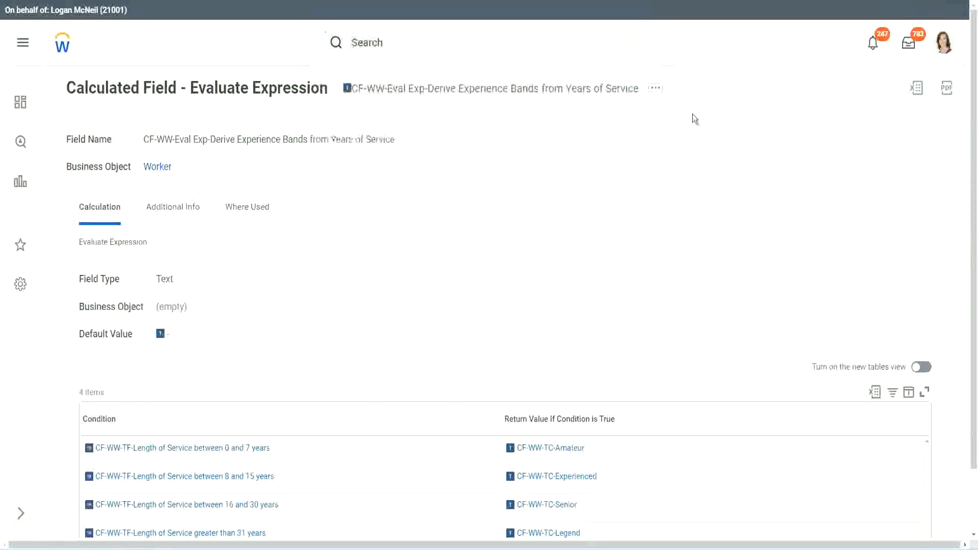
{"action": "left_click", "coordinate": [386, 38]}
{"action": "type", "text": "create calc"}
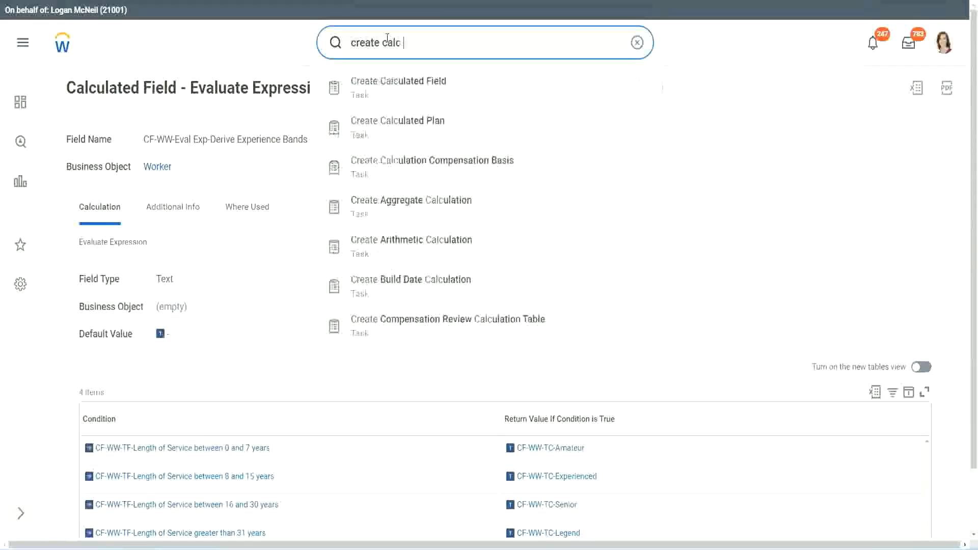
{"action": "type", "text": " field"}
{"action": "left_click", "coordinate": [408, 95]}
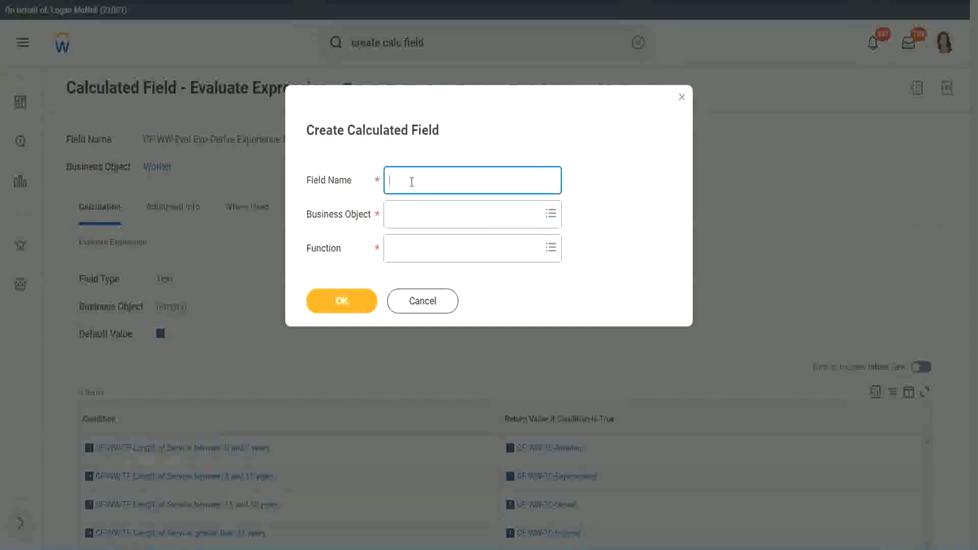
Name the new calculated field "CF-WW-LRB-Identify Experience Bands from years of Service".
{"action": "type", "text": "CF-WW-LRB-Identify Ex"}
{"action": "type", "text": "e"}
{"action": "key", "text": "BackSpace"}
{"action": "type", "text": "periende"}
{"action": "key", "text": "BackSpace"}
{"action": "key", "text": "BackSpace"}
{"action": "type", "text": "ce "}
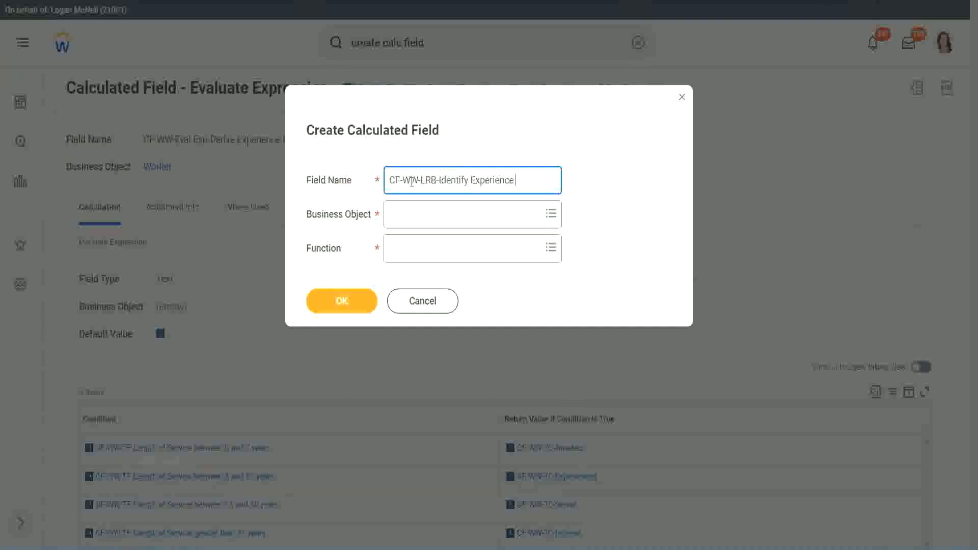
{"action": "type", "text": "Bands from"}
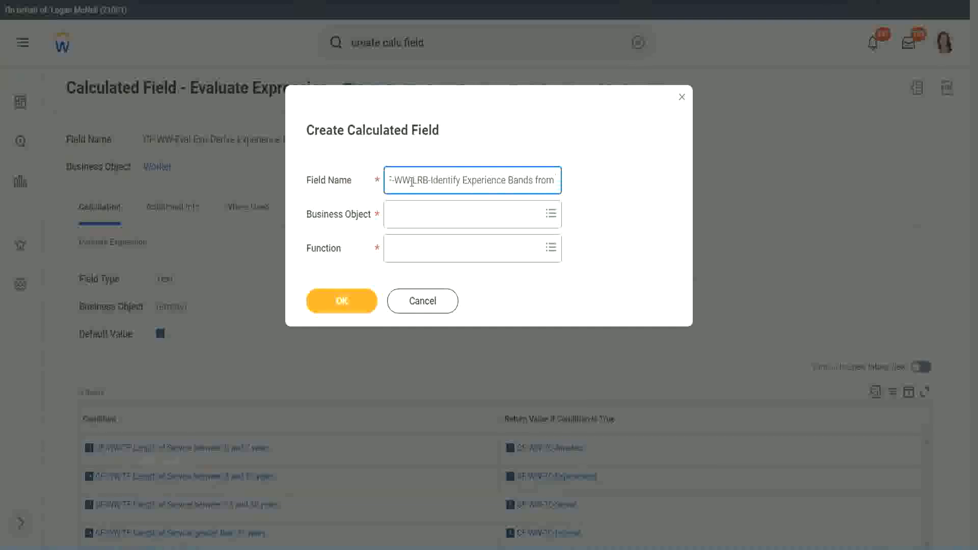
{"action": "type", "text": " years of Service"}
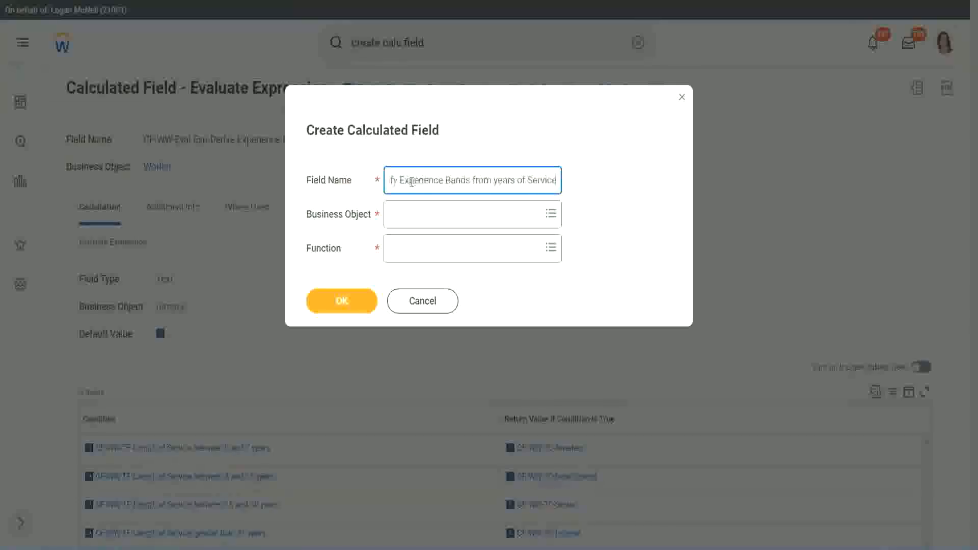
Set the business object to Worker and the function to Lookup Range Band, and confirm the new calculated field.
{"action": "key", "text": "Tab"}
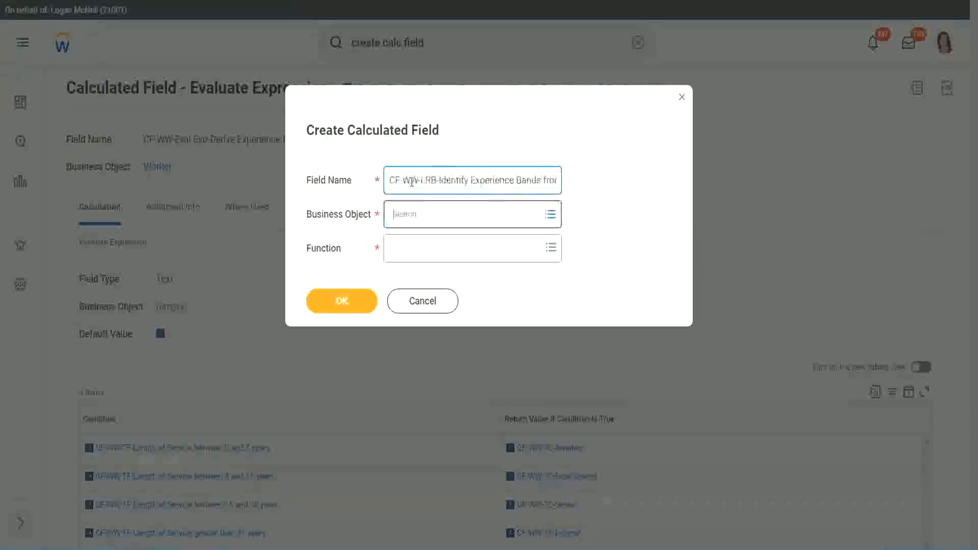
{"action": "type", "text": "wor"}
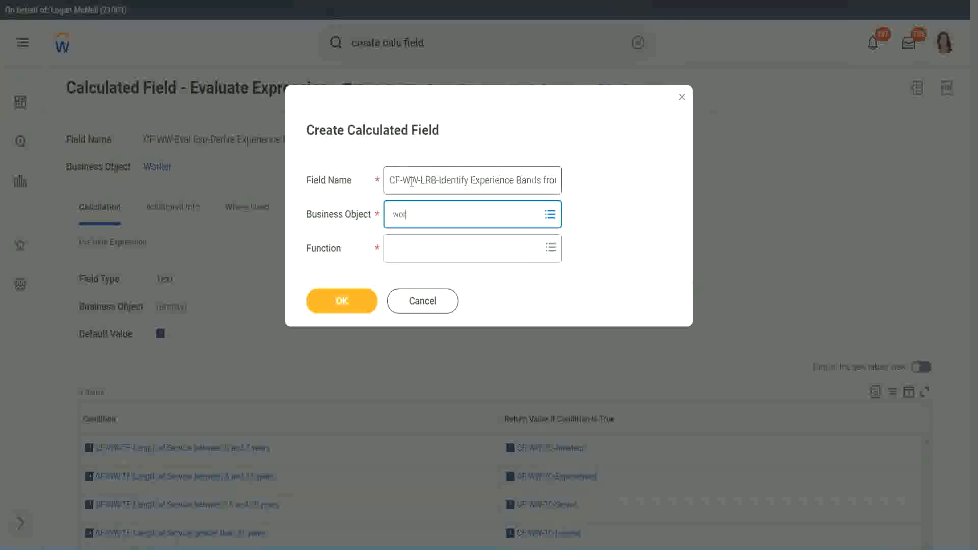
{"action": "type", "text": "ker"}
{"action": "key", "text": "Return"}
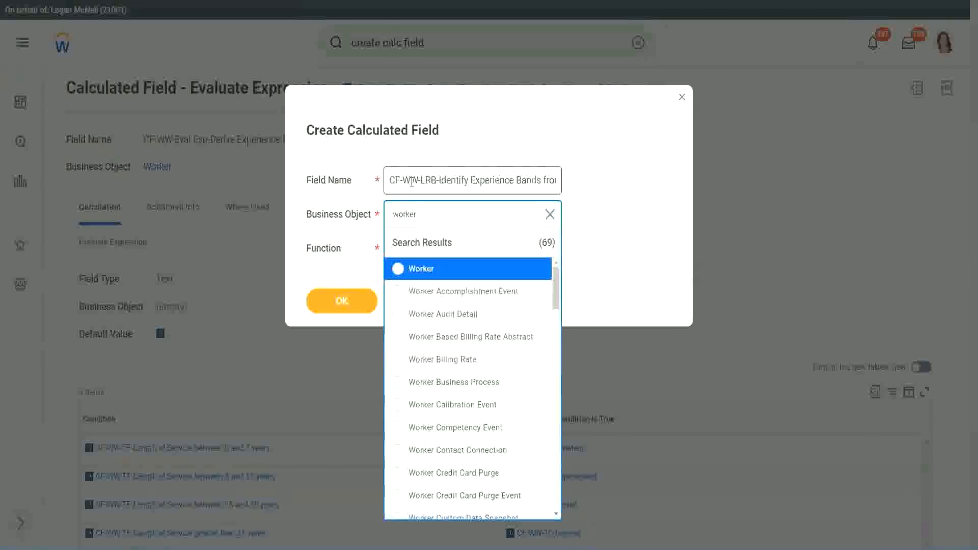
{"action": "key", "text": "Return"}
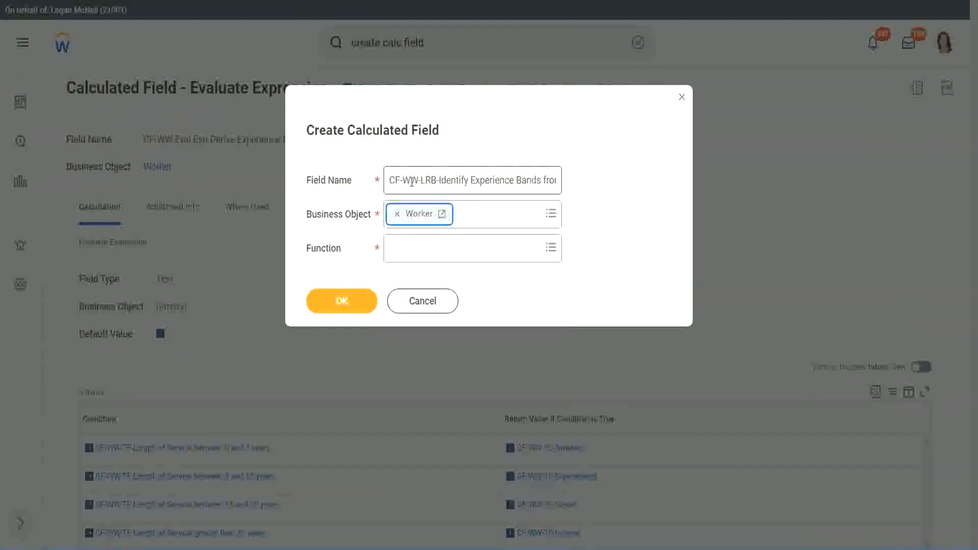
{"action": "key", "text": "Tab"}
{"action": "type", "text": "lrb"}
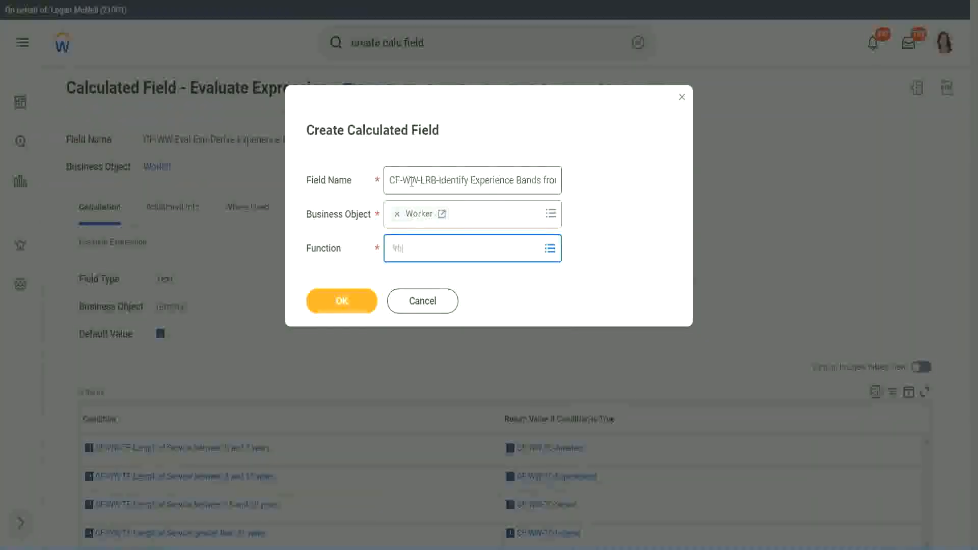
{"action": "key", "text": "Return"}
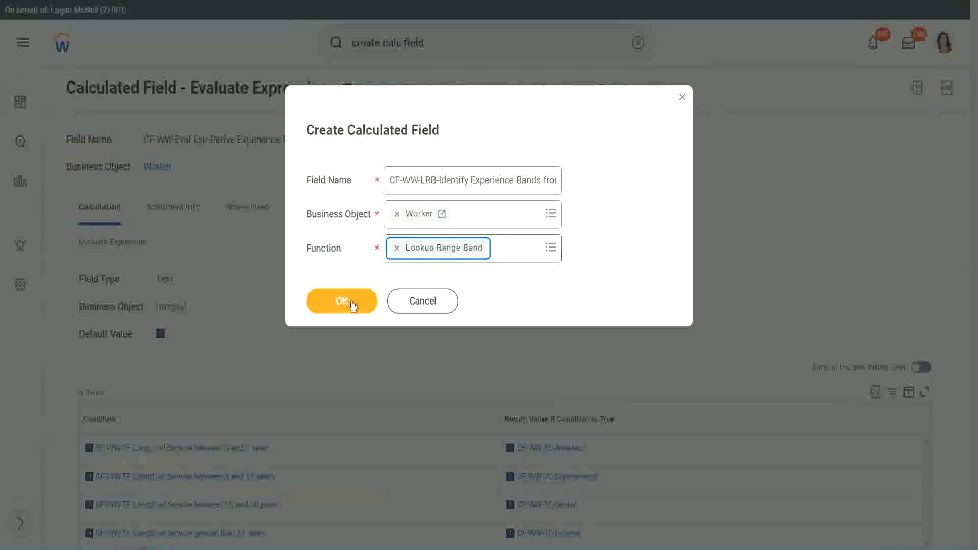
{"action": "left_click", "coordinate": [350, 302]}
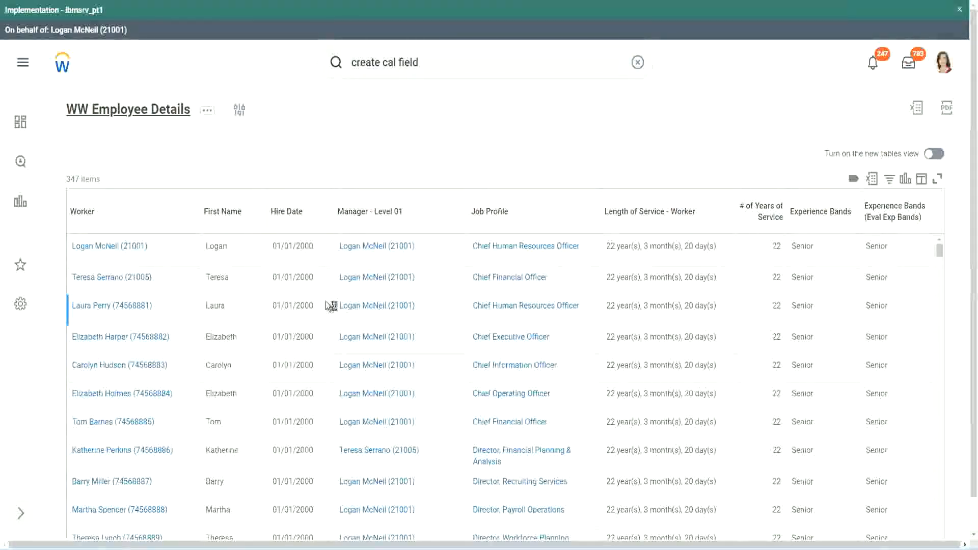
Copy the name CF-WW-Convert Text To Number-Number of Years from Length of Service from the report's columns and use it as the Source Field.
{"action": "scroll", "coordinate": [326, 334], "scroll_direction": "down", "scroll_amount": 5}
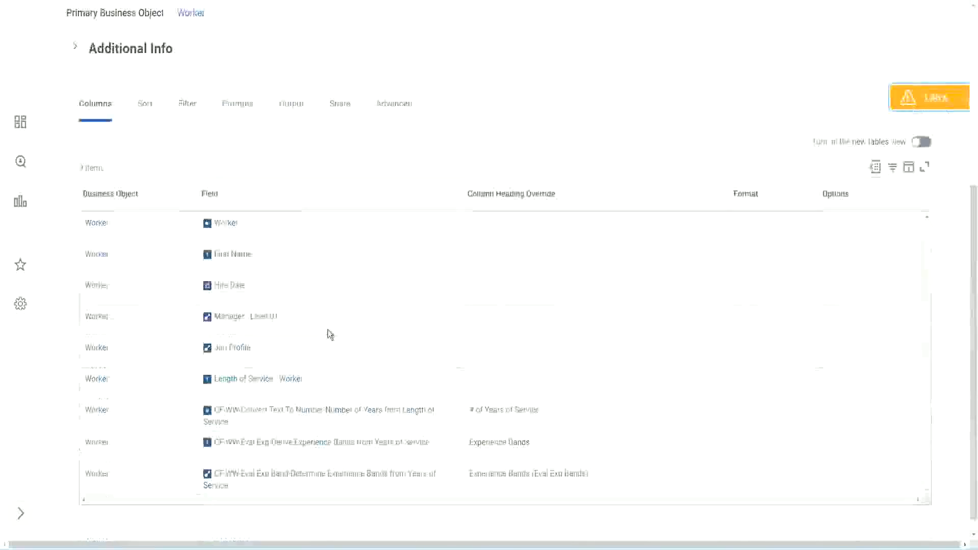
{"action": "right_click", "coordinate": [309, 398]}
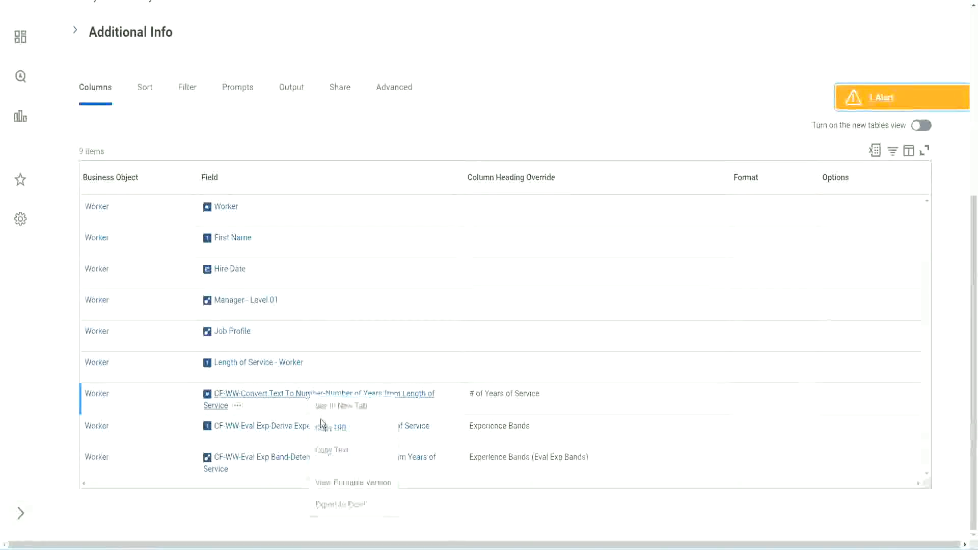
{"action": "left_click", "coordinate": [337, 452]}
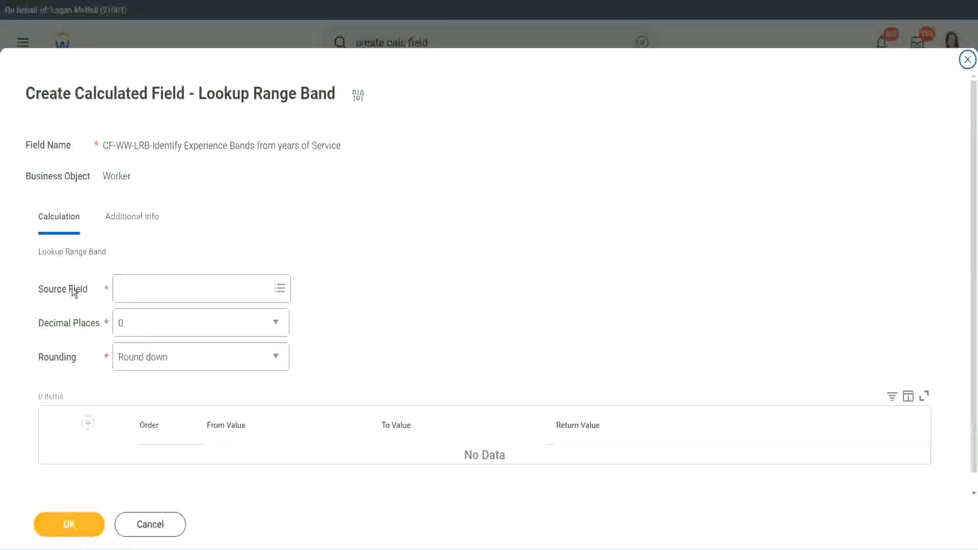
{"action": "left_click", "coordinate": [153, 290]}
{"action": "key", "text": "ctrl+v"}
{"action": "key", "text": "Return"}
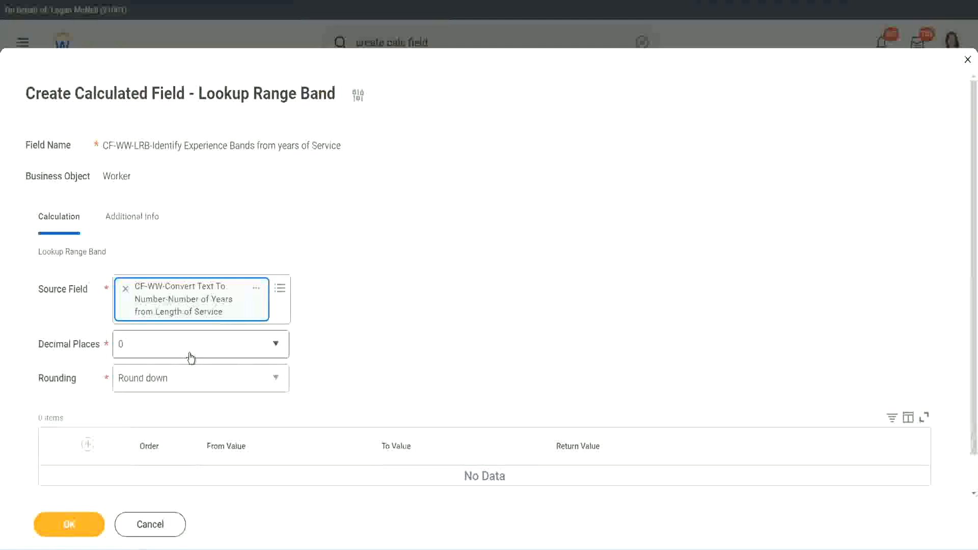
Set the Rounding option of the Lookup Range Band calculation to Round.
{"action": "left_click", "coordinate": [155, 379]}
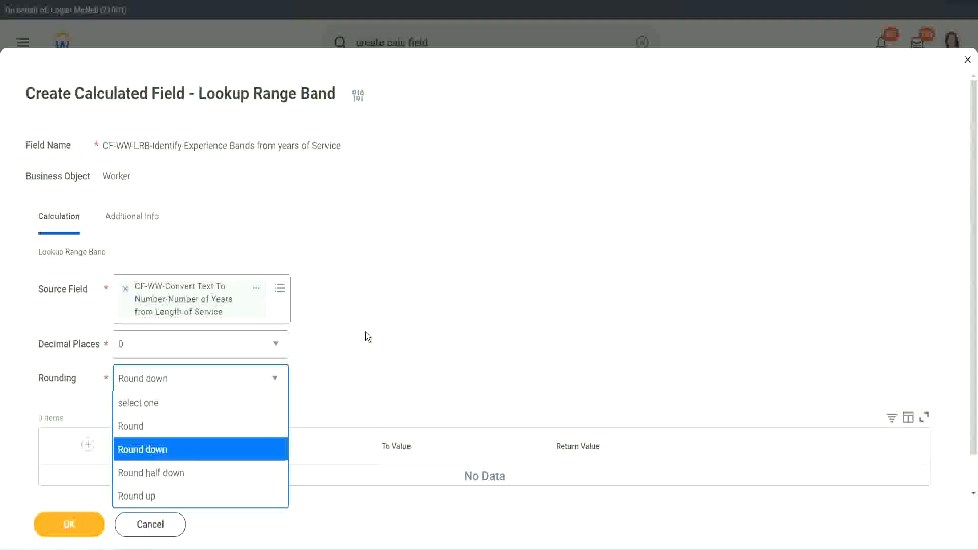
{"action": "left_click", "coordinate": [344, 376]}
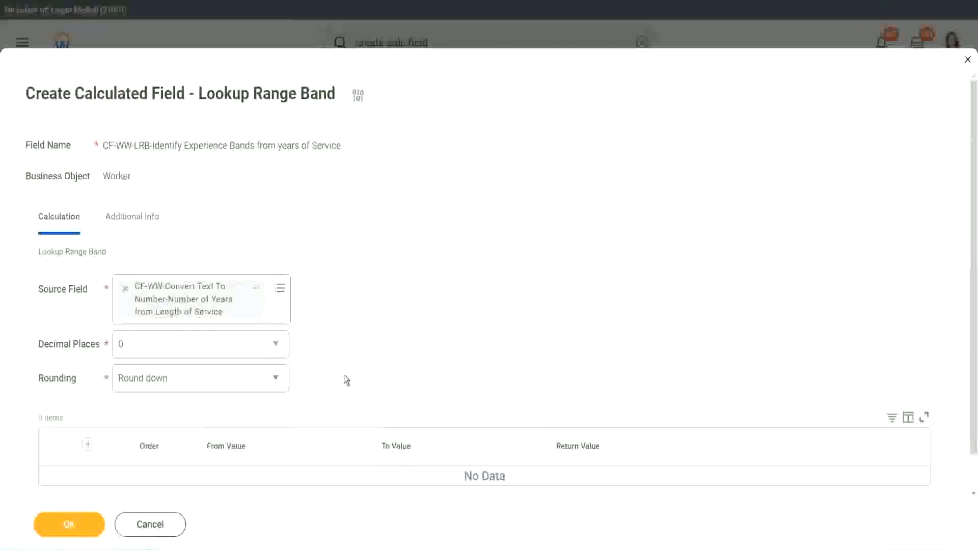
{"action": "left_click", "coordinate": [166, 379]}
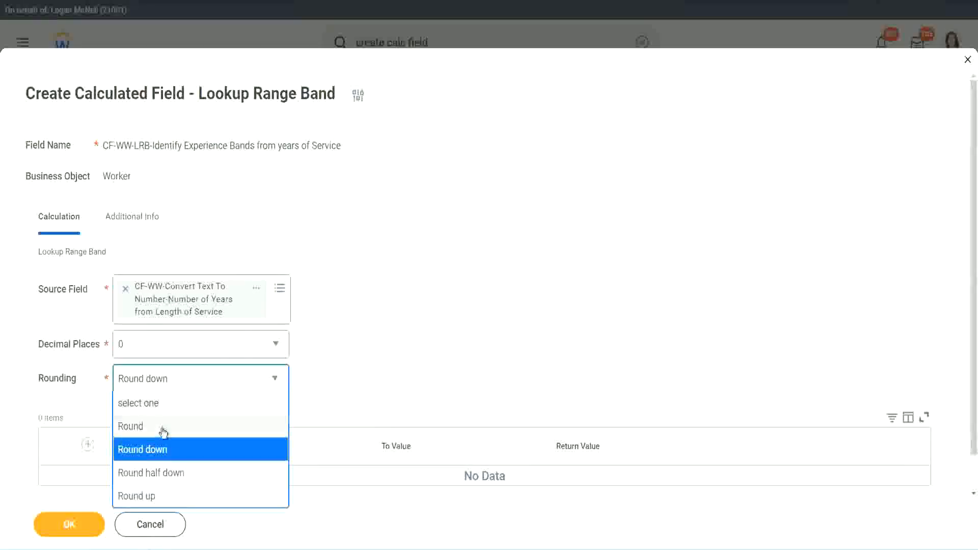
{"action": "left_click", "coordinate": [166, 427]}
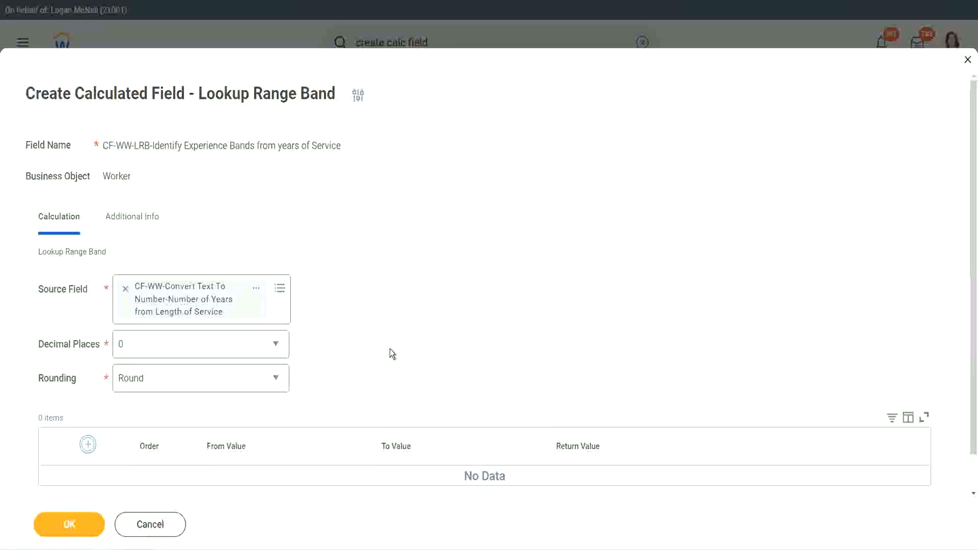
Add a range band row from 0 to 7 that returns "Amateur".
{"action": "scroll", "coordinate": [411, 296], "scroll_direction": "down", "scroll_amount": 2}
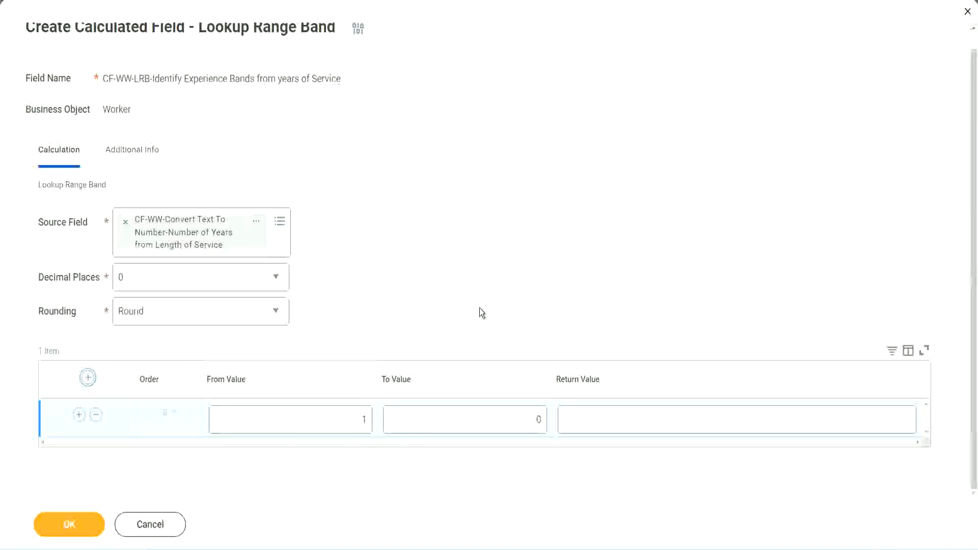
{"action": "left_click", "coordinate": [357, 423]}
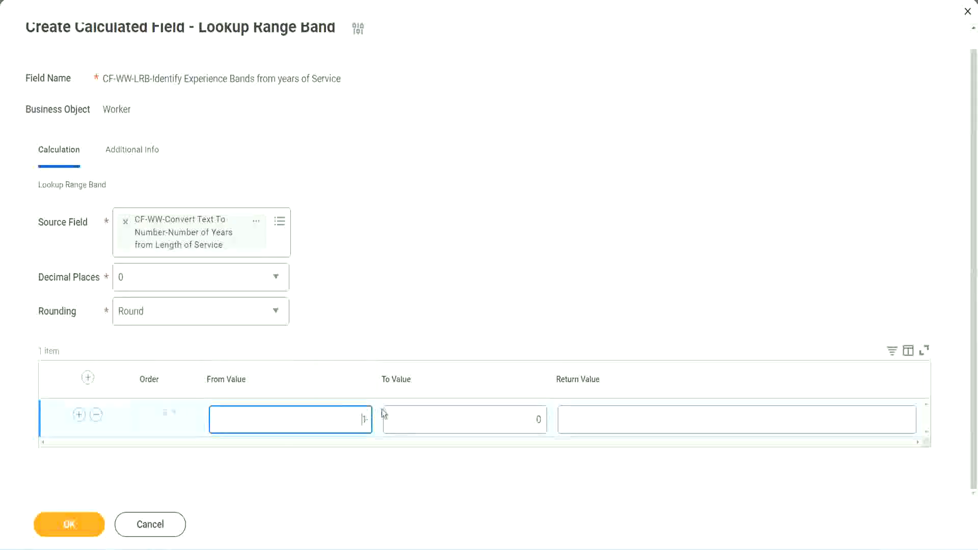
{"action": "type", "text": "0"}
{"action": "key", "text": "Tab"}
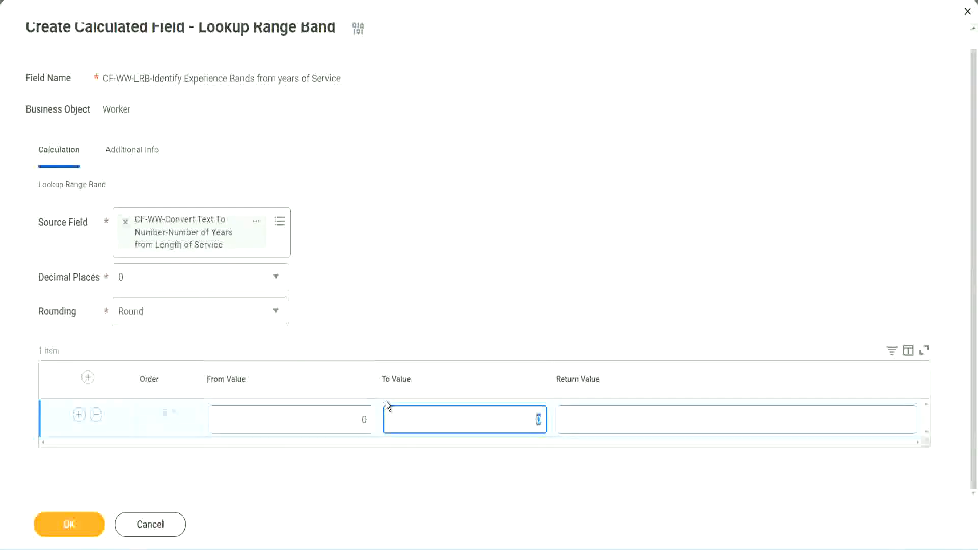
{"action": "type", "text": "7"}
{"action": "key", "text": "Tab"}
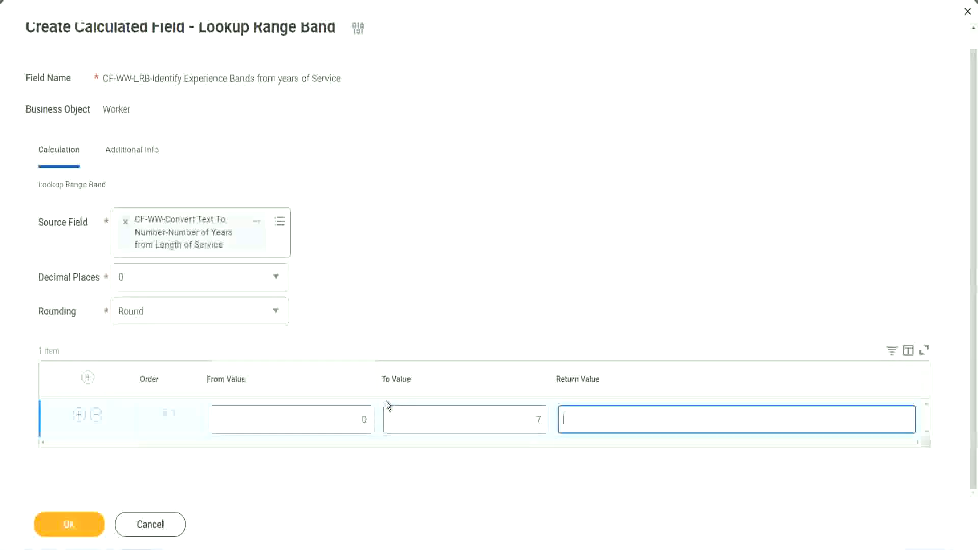
{"action": "type", "text": "Amateur"}
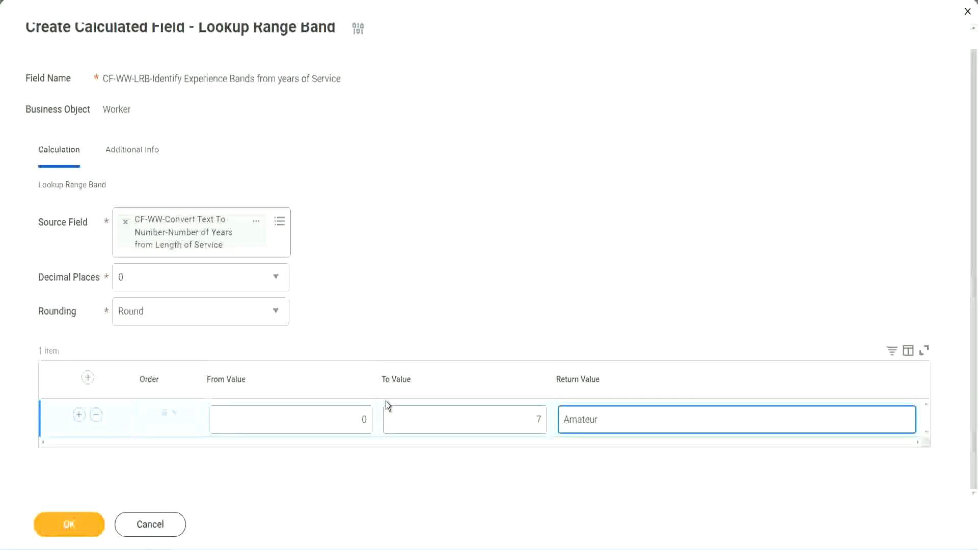
{"action": "left_click", "coordinate": [340, 430]}
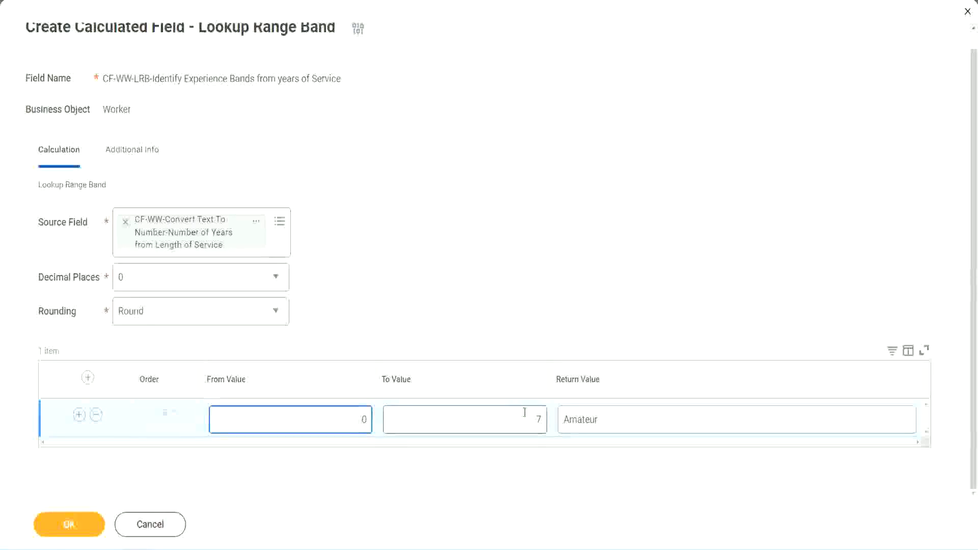
{"action": "left_click", "coordinate": [524, 410]}
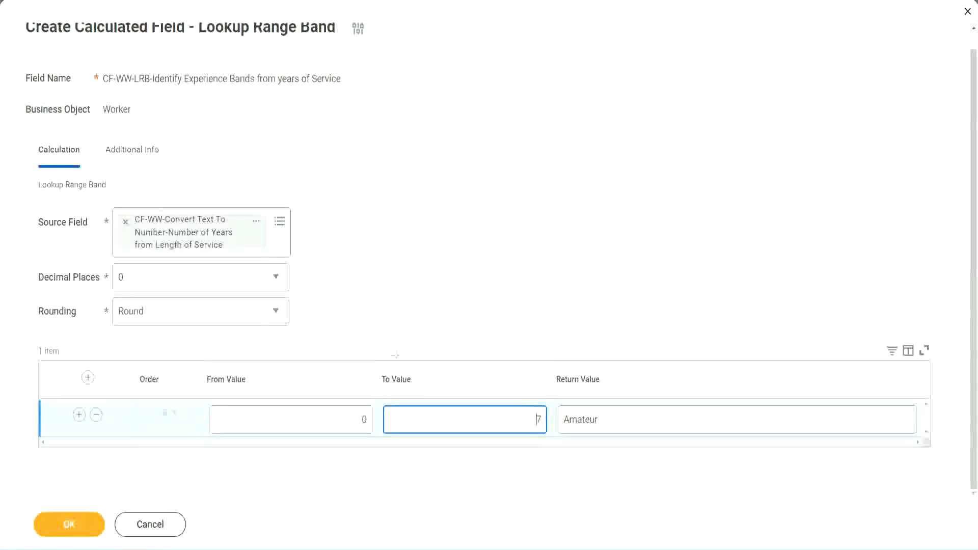
{"action": "mouse_move", "coordinate": [410, 355]}
{"action": "left_mouse_down"}
{"action": "mouse_move", "coordinate": [303, 280]}
{"action": "mouse_move", "coordinate": [245, 257]}
{"action": "left_mouse_up"}
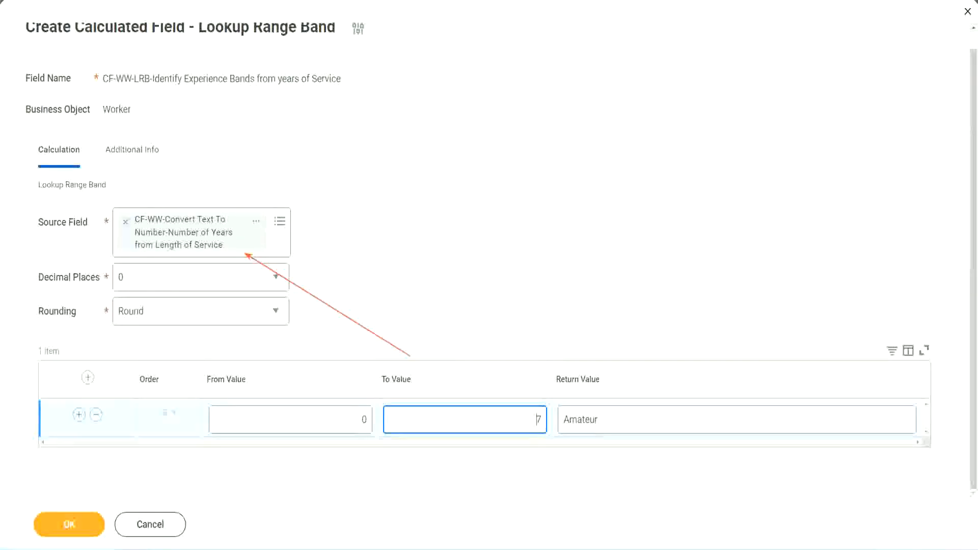
Add a second range band row from 8 to 15 that returns "Experienced".
{"action": "left_click", "coordinate": [79, 415]}
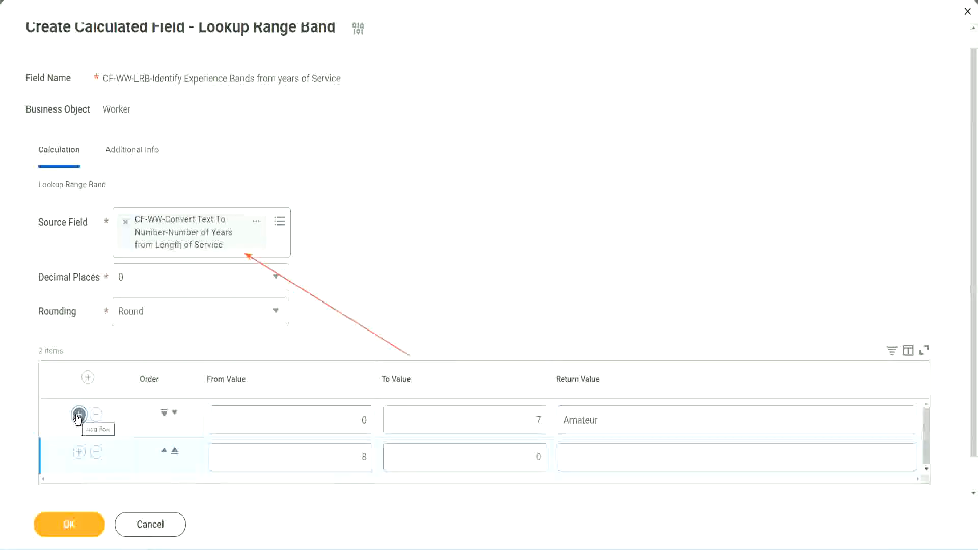
{"action": "left_click", "coordinate": [363, 455]}
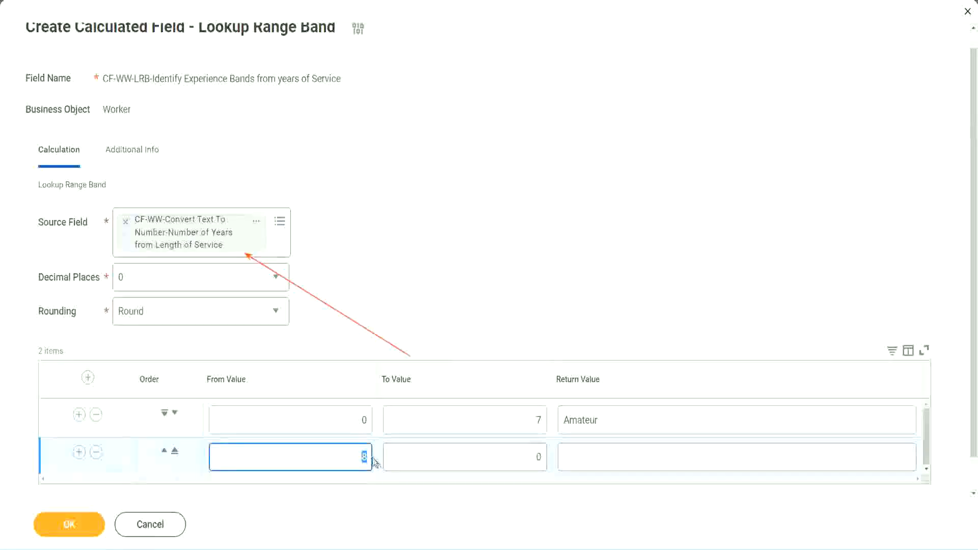
{"action": "left_click", "coordinate": [509, 423]}
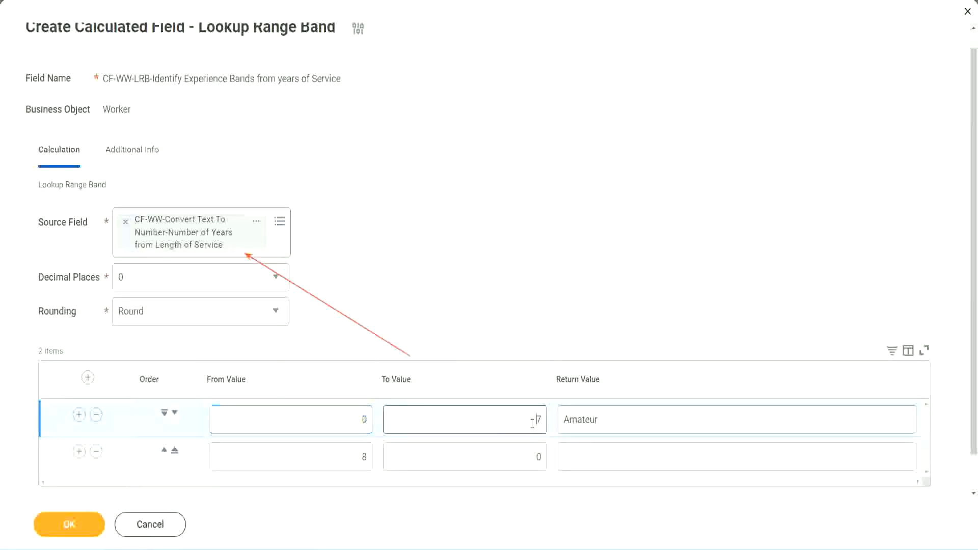
{"action": "left_click", "coordinate": [345, 457]}
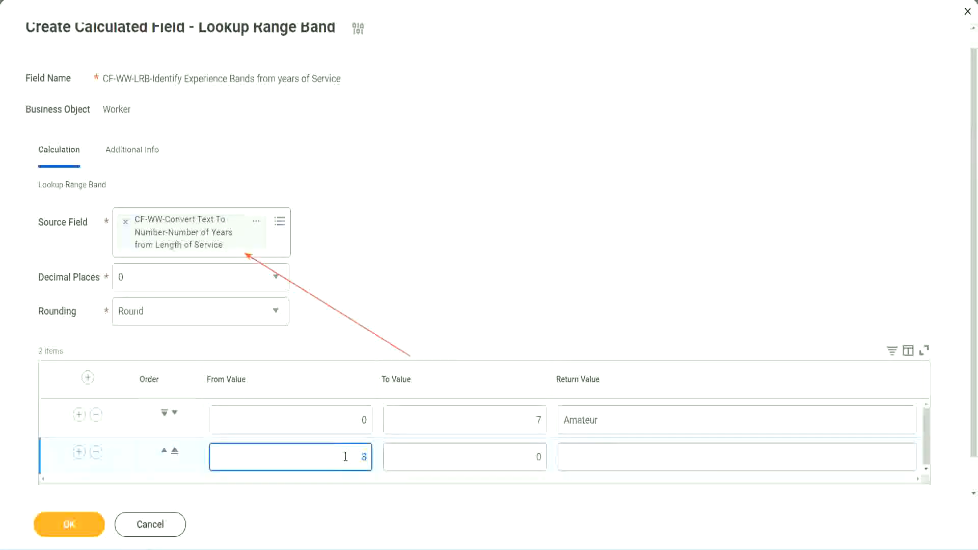
{"action": "left_click", "coordinate": [529, 458]}
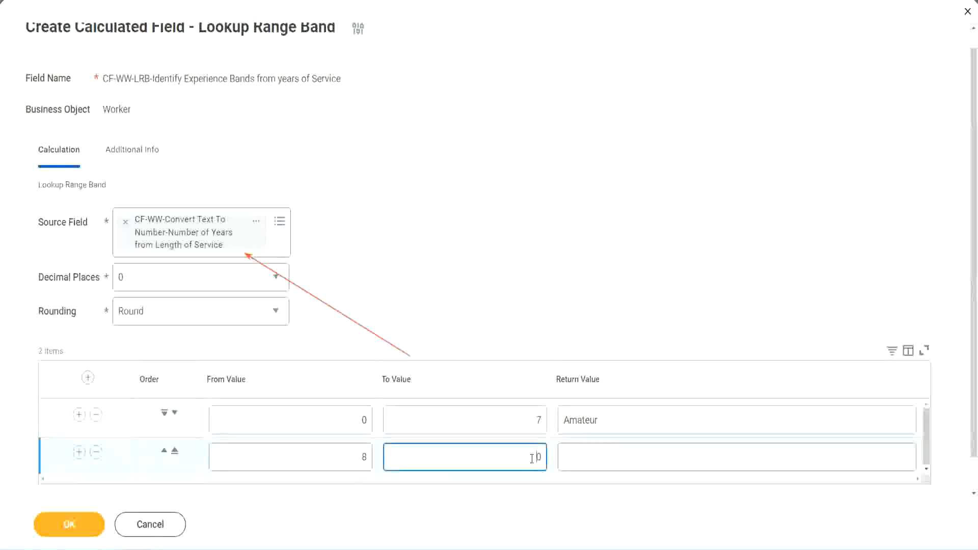
{"action": "key", "text": "BackSpace"}
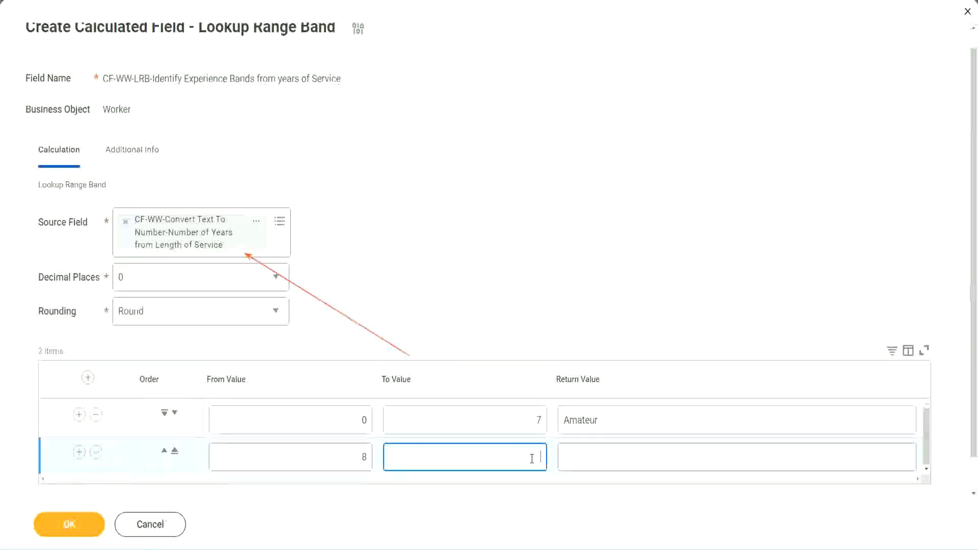
{"action": "type", "text": "15"}
{"action": "left_click", "coordinate": [603, 455]}
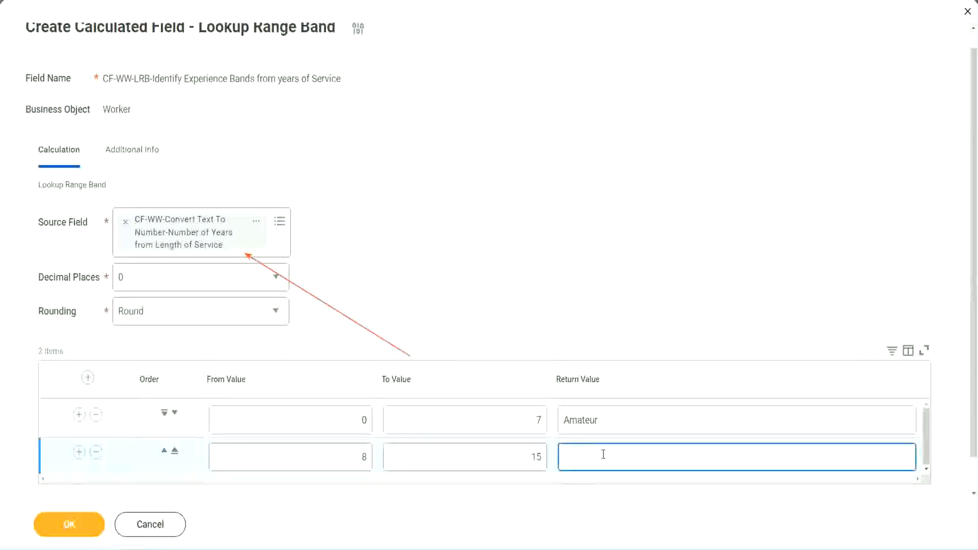
{"action": "type", "text": "Experienced"}
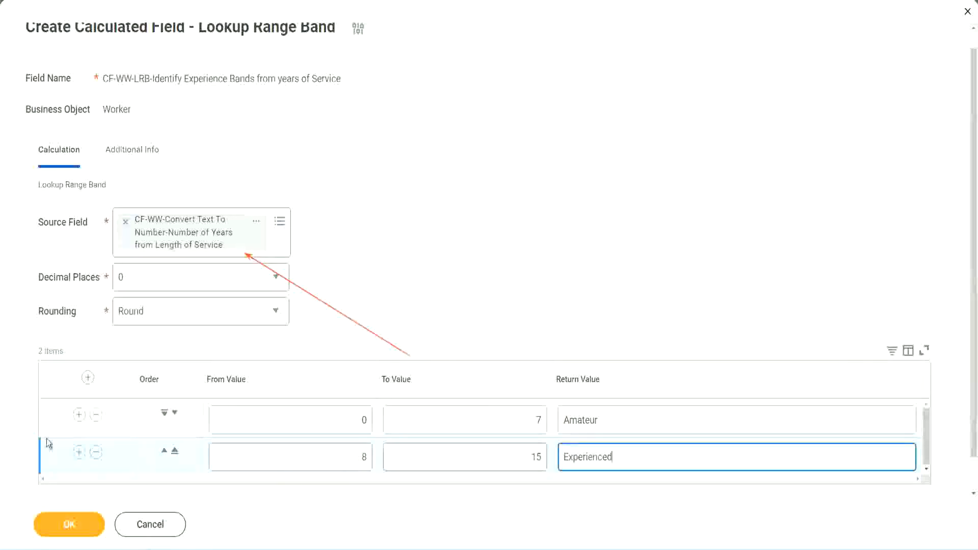
Add a third range band row from 16 to 30 that returns "Senior".
{"action": "left_click", "coordinate": [79, 452]}
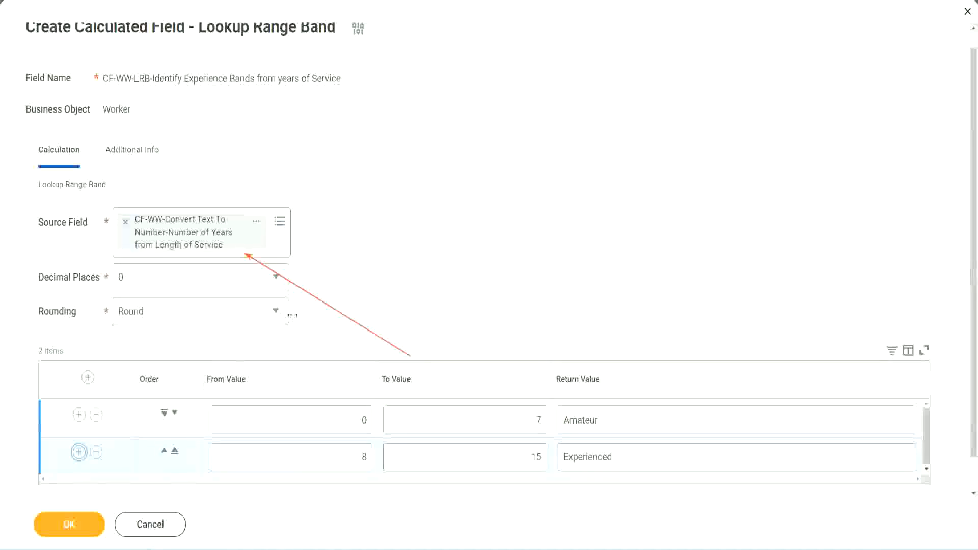
{"action": "scroll", "coordinate": [430, 327], "scroll_direction": "down", "scroll_amount": 2}
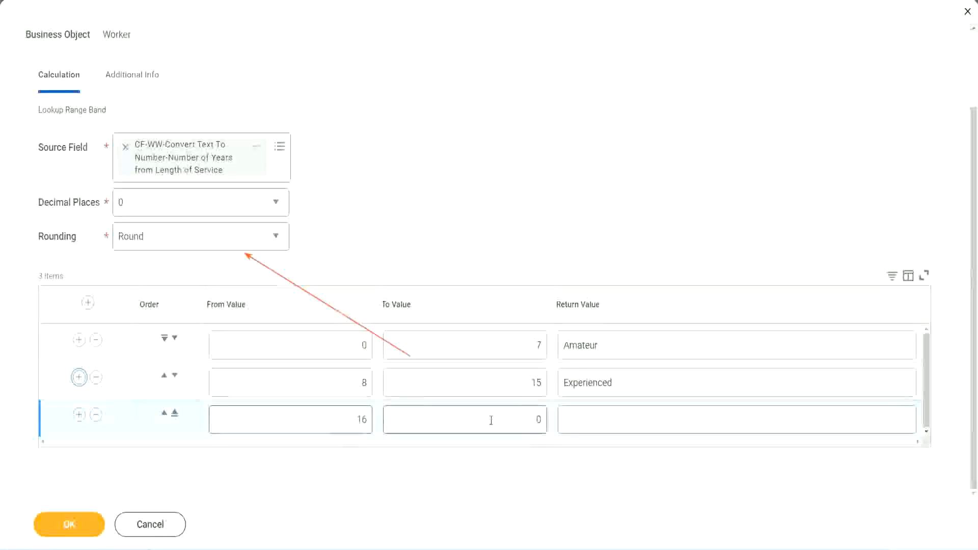
{"action": "left_click", "coordinate": [520, 418]}
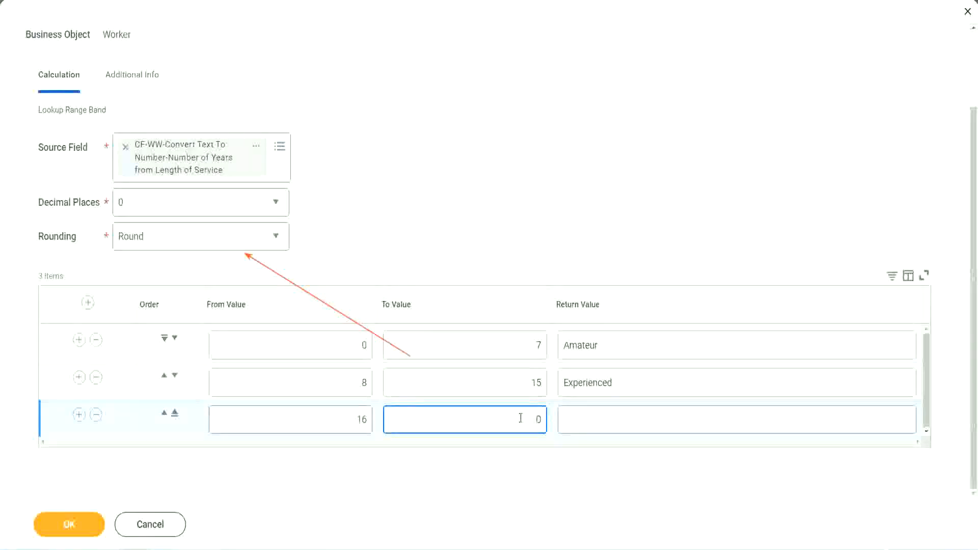
{"action": "type", "text": "30"}
{"action": "key", "text": "Tab"}
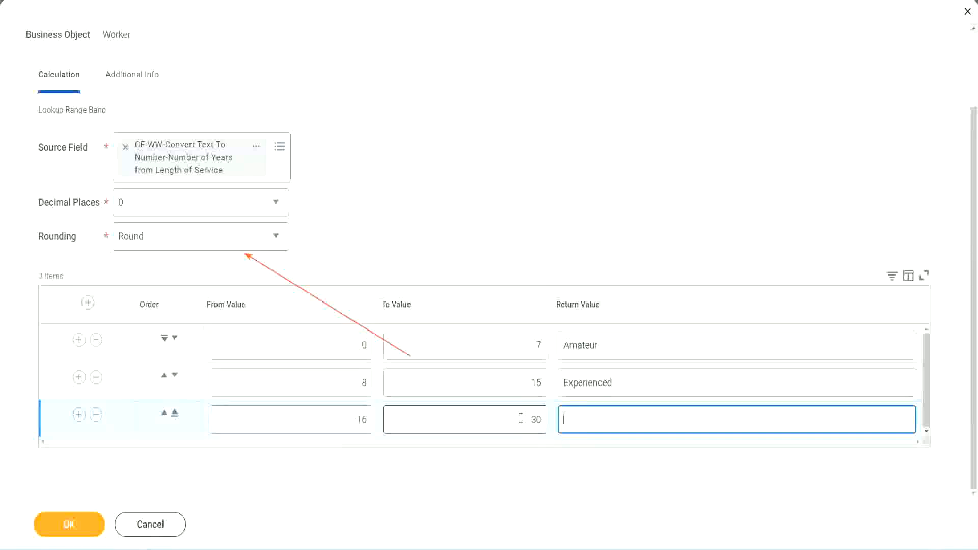
{"action": "type", "text": "Senior"}
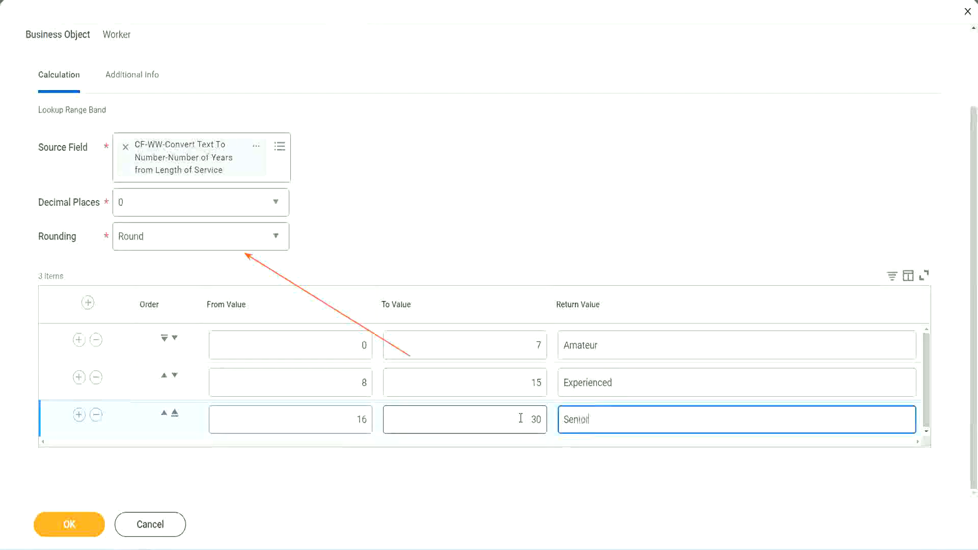
Add a fourth range band row from 31 to 1000 that returns "Legend".
{"action": "left_click", "coordinate": [79, 415]}
{"action": "scroll", "coordinate": [185, 385], "scroll_direction": "down", "scroll_amount": 1}
{"action": "left_click", "coordinate": [317, 421]}
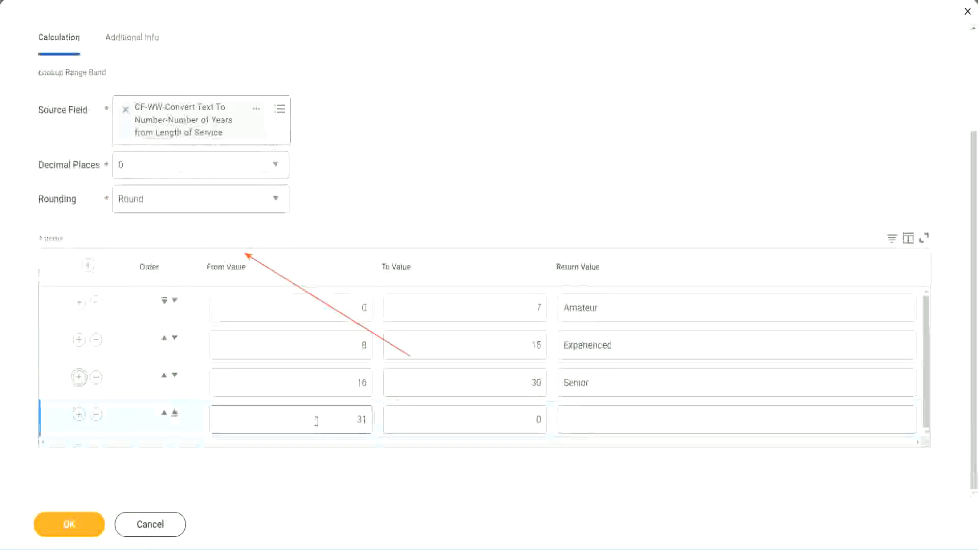
{"action": "left_click", "coordinate": [376, 419]}
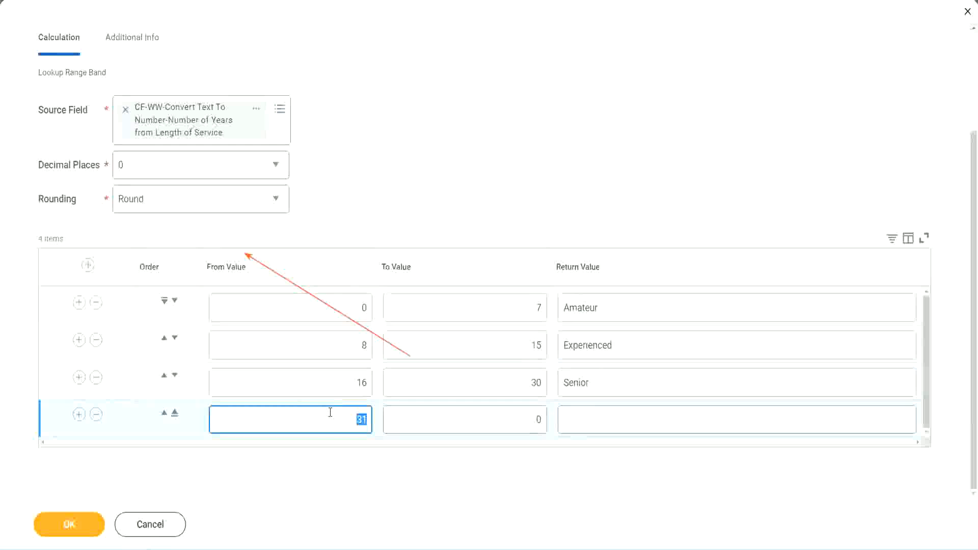
{"action": "left_click", "coordinate": [483, 413]}
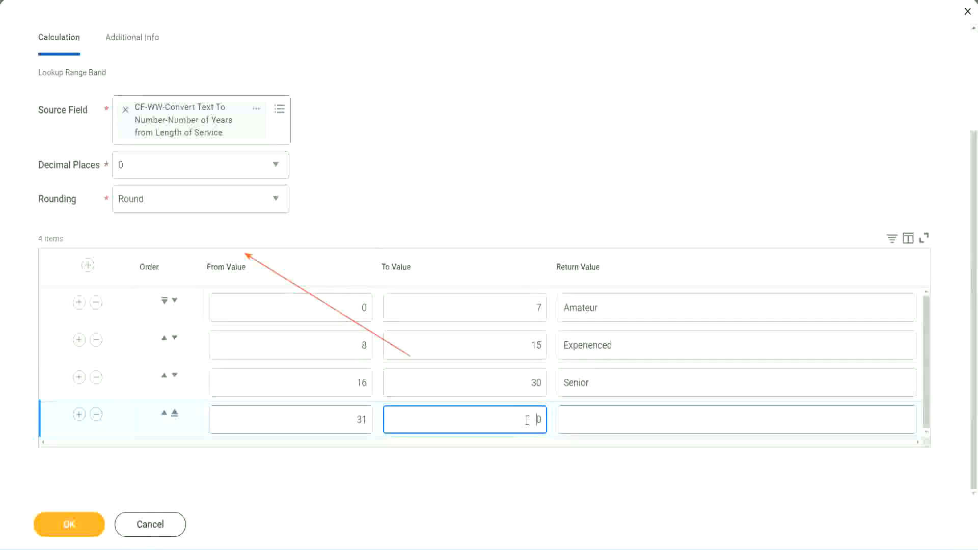
{"action": "type", "text": "1000"}
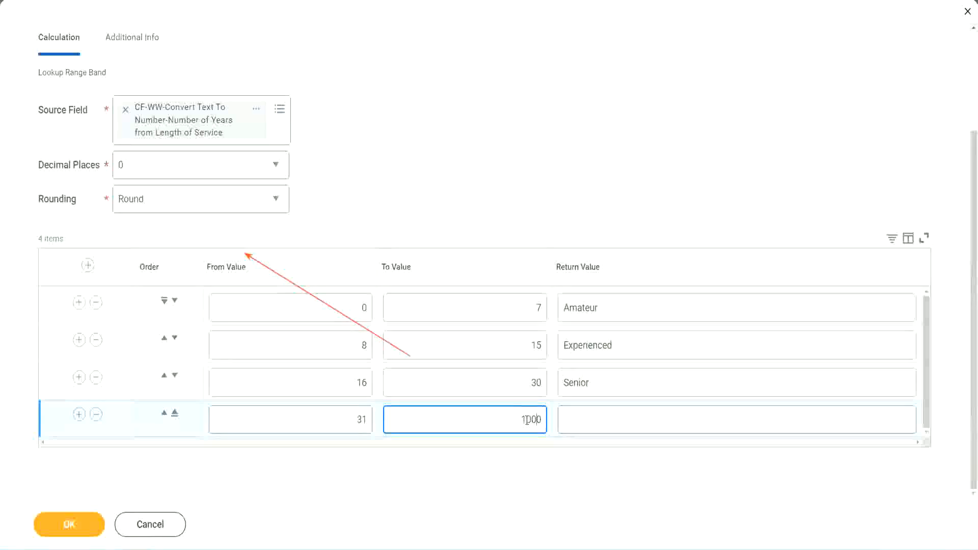
{"action": "left_click_drag", "start_coordinate": [511, 414], "coordinate": [567, 417]}
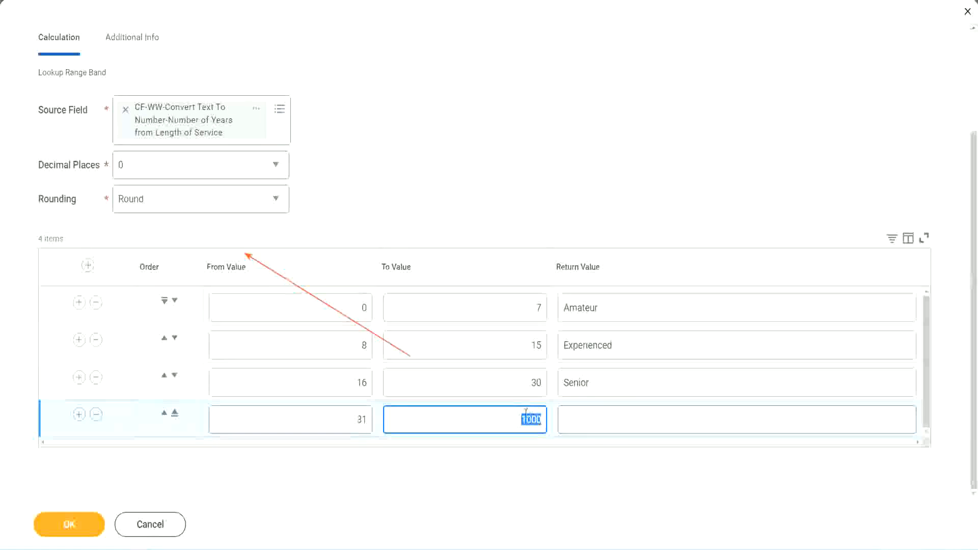
{"action": "left_click", "coordinate": [512, 417]}
{"action": "double_click", "coordinate": [549, 417]}
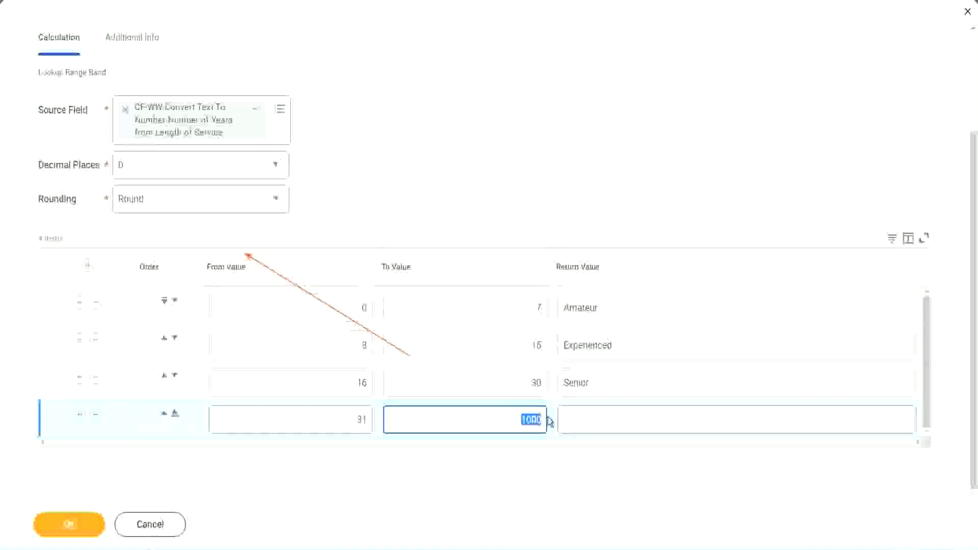
{"action": "left_click", "coordinate": [611, 420]}
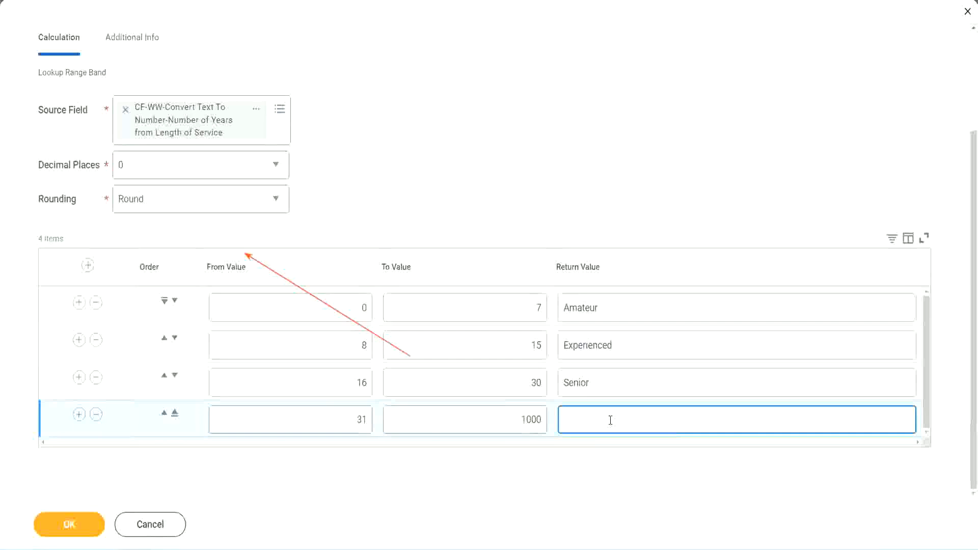
{"action": "type", "text": "Legend"}
{"action": "left_click", "coordinate": [455, 169]}
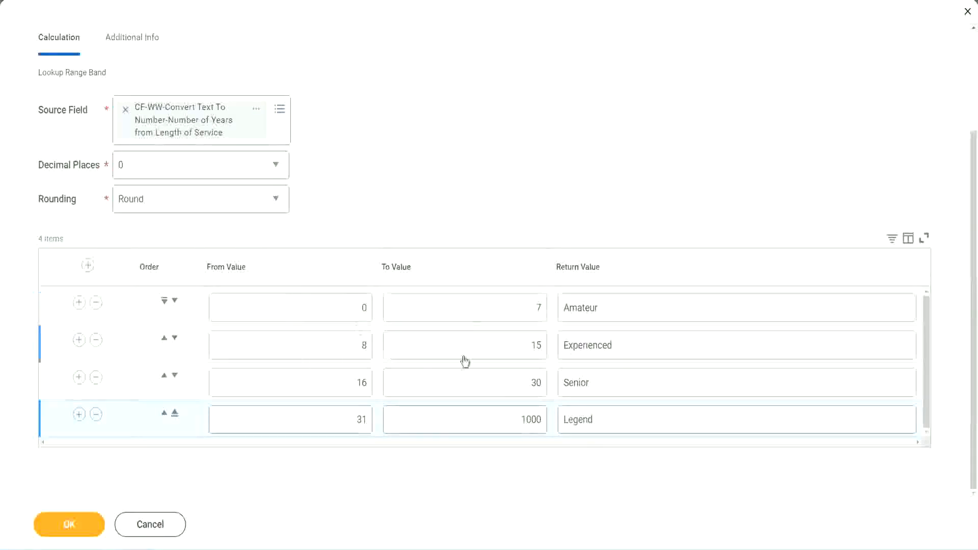
Review the From, To and Return Value entries of the range band rows.
{"action": "left_click", "coordinate": [634, 307]}
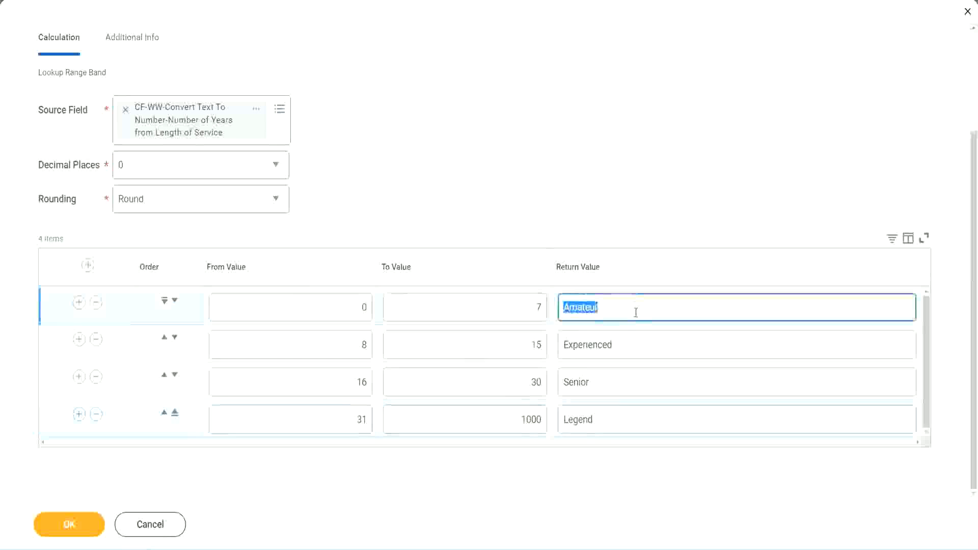
{"action": "left_click", "coordinate": [633, 346]}
{"action": "left_click", "coordinate": [618, 390]}
{"action": "left_click", "coordinate": [618, 421]}
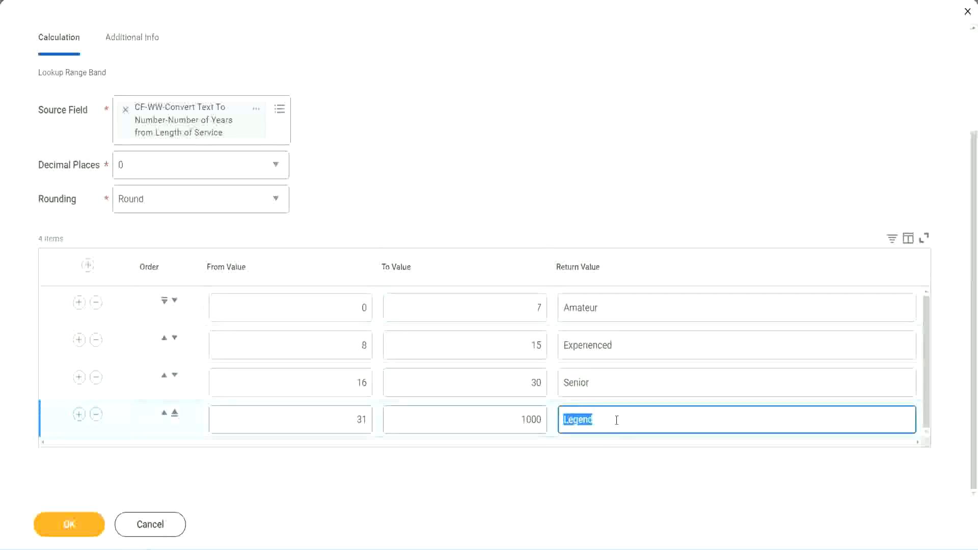
{"action": "left_click", "coordinate": [312, 308]}
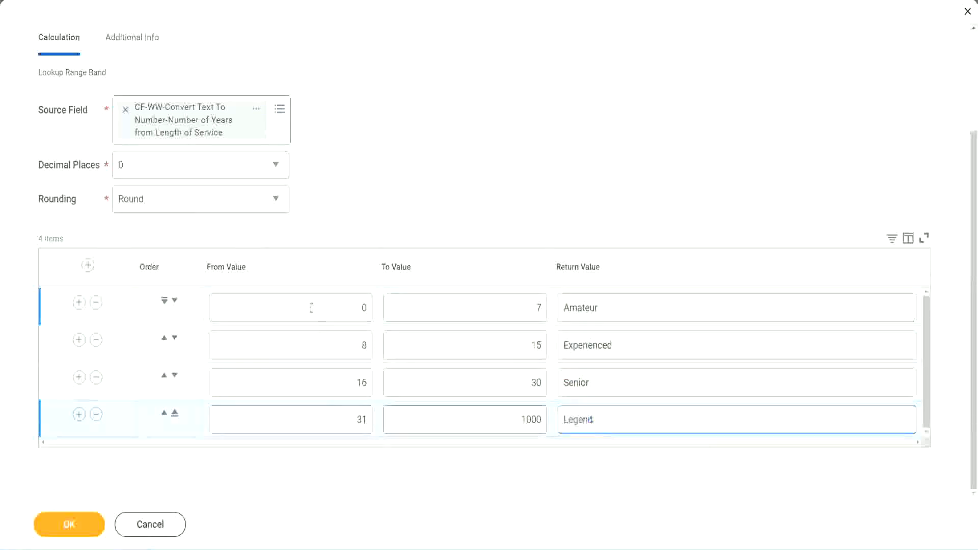
{"action": "left_click", "coordinate": [501, 304]}
{"action": "left_click", "coordinate": [647, 308]}
{"action": "left_click", "coordinate": [628, 347]}
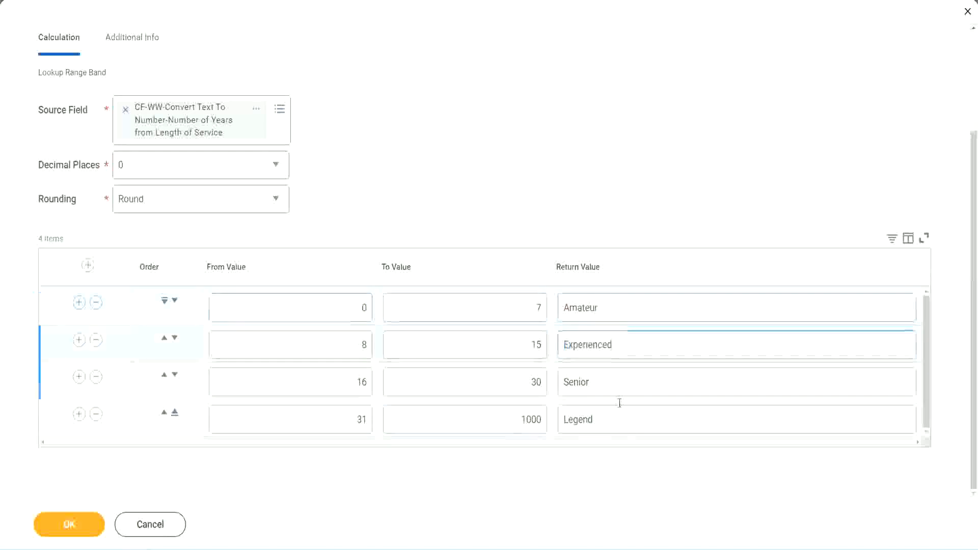
{"action": "left_click", "coordinate": [618, 386]}
{"action": "left_click", "coordinate": [614, 417]}
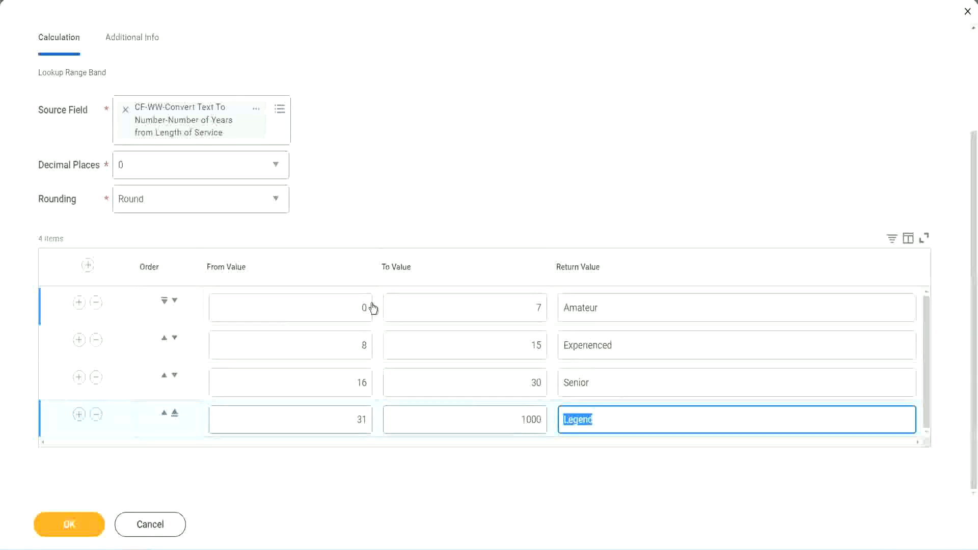
{"action": "left_click", "coordinate": [454, 215]}
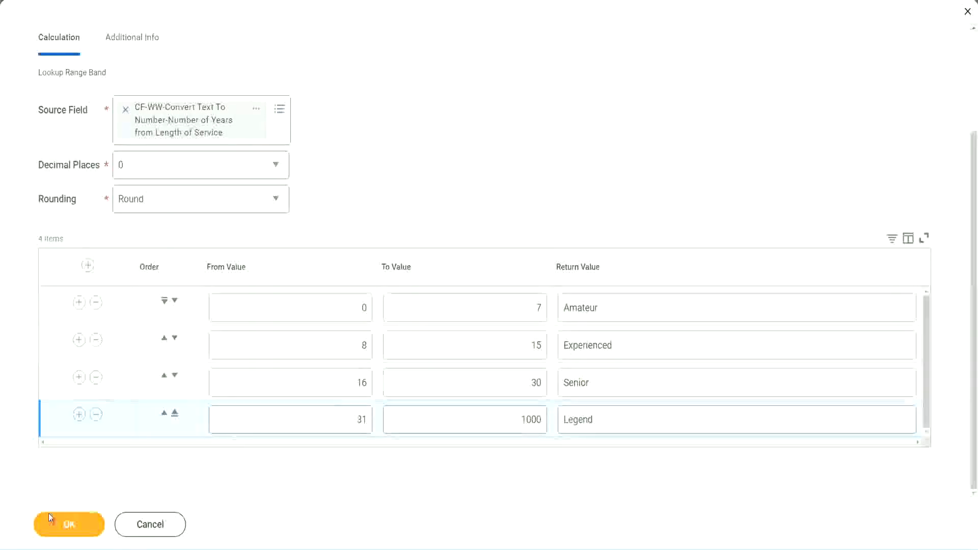
Save the Lookup Range Band calculated field and copy its name from the save confirmation.
{"action": "left_click", "coordinate": [68, 523]}
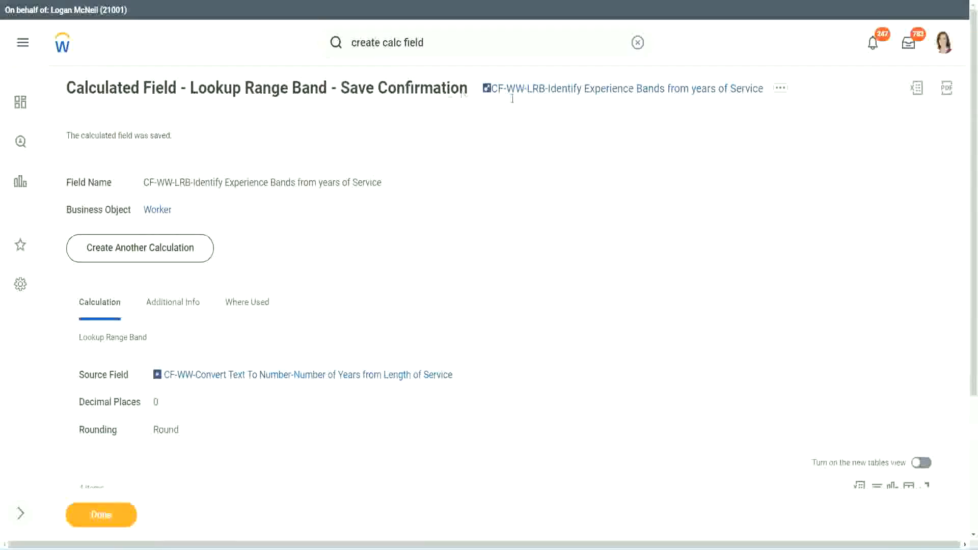
{"action": "right_click", "coordinate": [567, 94]}
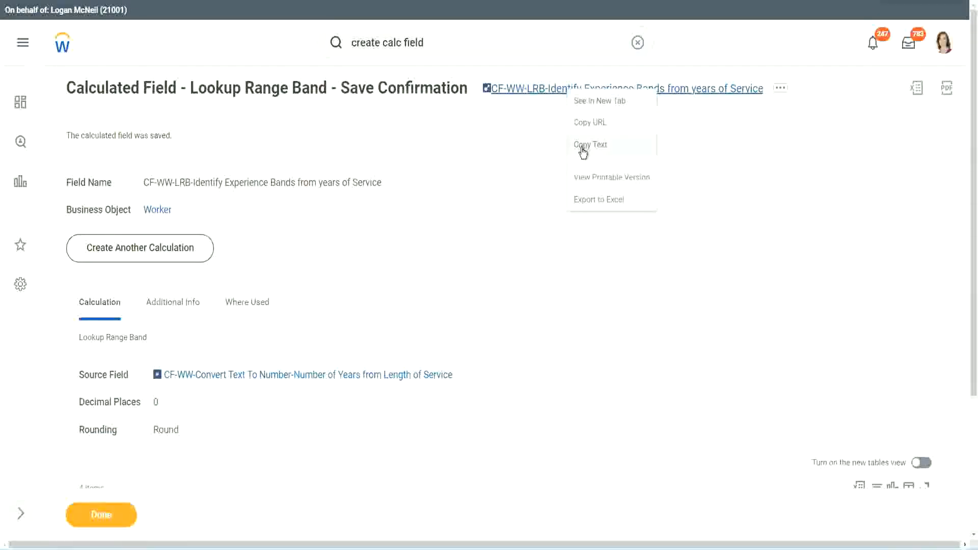
{"action": "left_click", "coordinate": [580, 149]}
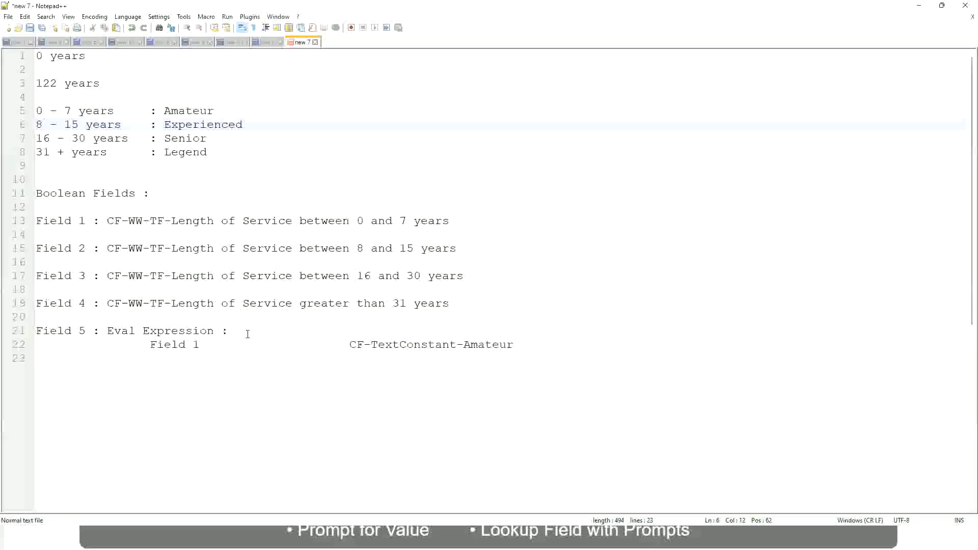
In the Notepad++ notes, add the amount "10,000 USD" on a new line below the Eval Expression entry, leaving blank lines between.
{"action": "left_click", "coordinate": [224, 399]}
{"action": "key", "text": "Return"}
{"action": "key", "text": "Return"}
{"action": "key", "text": "Return"}
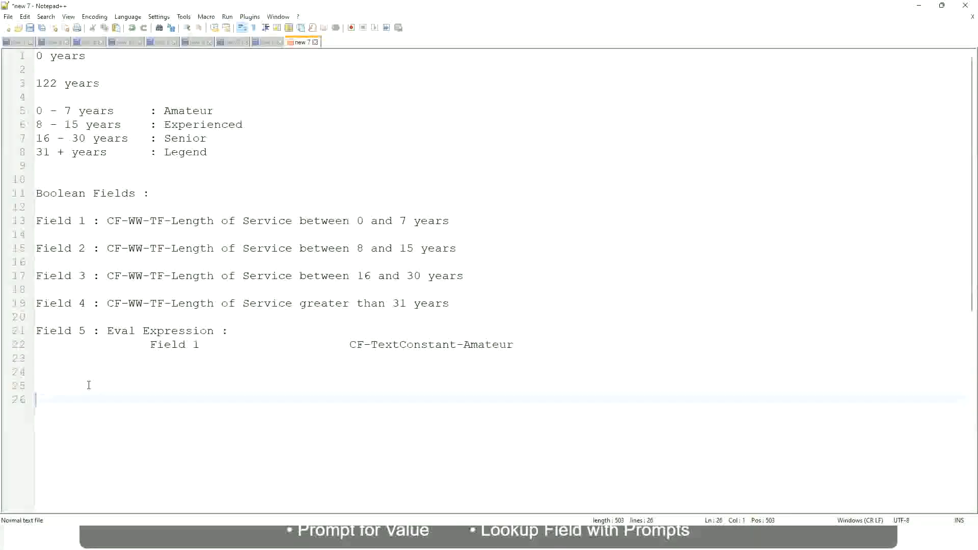
{"action": "type", "text": "10,000 USD"}
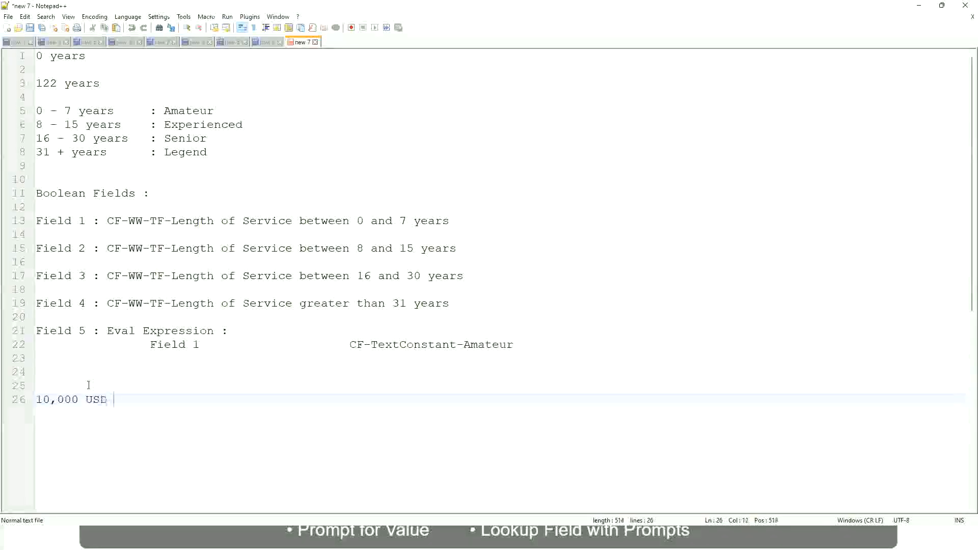
Add "1,000,000 USD" on the same line, spaced well apart from the 10,000 USD amount, and start a new line below a blank one.
{"action": "key", "text": "Tab"}
{"action": "key", "text": "Tab"}
{"action": "key", "text": "Tab"}
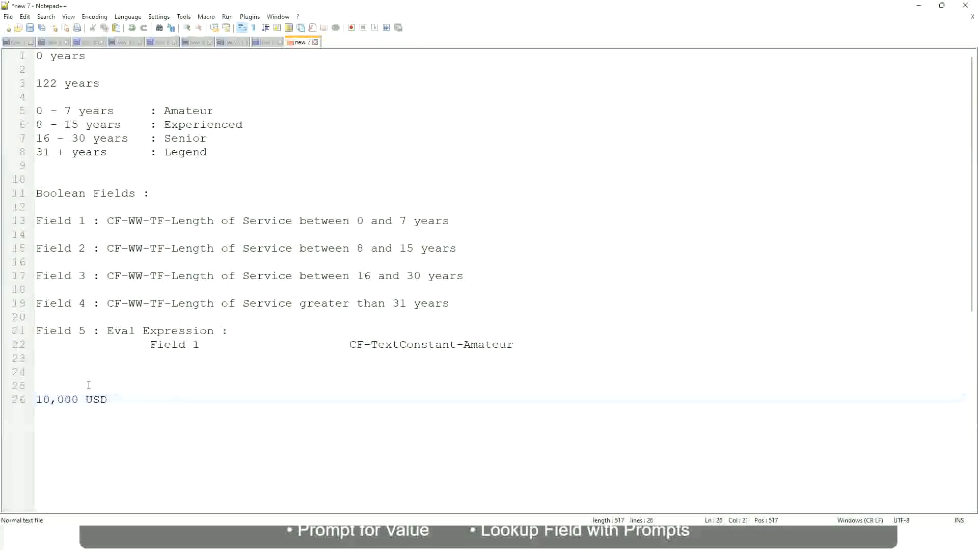
{"action": "key", "text": "Tab"}
{"action": "type", "text": "1,000,000"}
{"action": "key", "text": "Left"}
{"action": "key", "text": "Left"}
{"action": "key", "text": "Left"}
{"action": "key", "text": "Left"}
{"action": "key", "text": "Left"}
{"action": "key", "text": "End"}
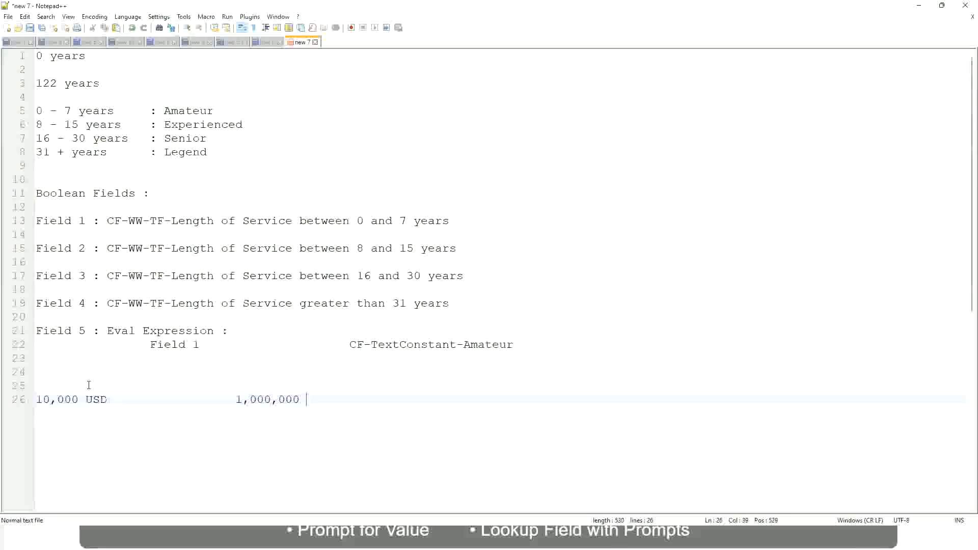
{"action": "type", "text": "USD"}
{"action": "key", "text": "Return"}
{"action": "key", "text": "Return"}
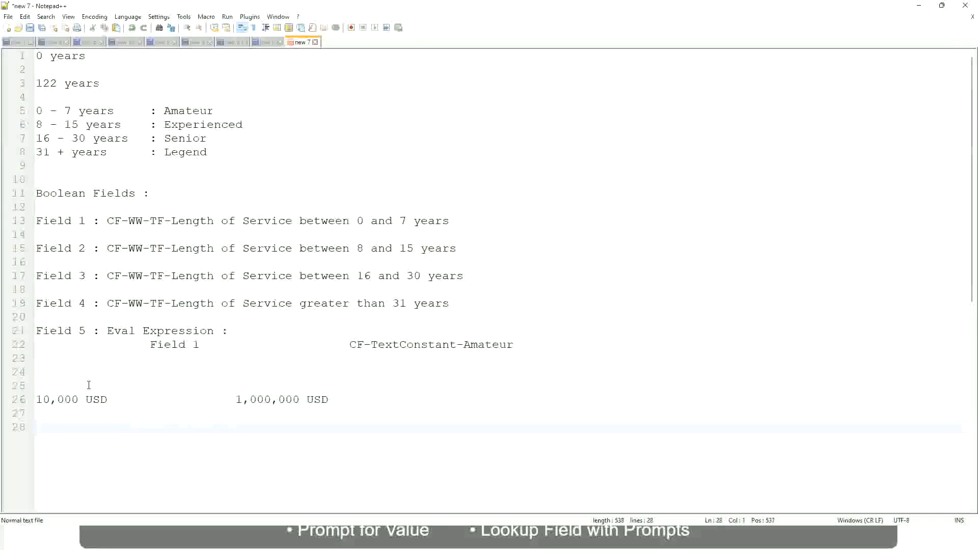
Write the first salary range line as "10 - 50,000" with the label ": Low" spaced well apart from it.
{"action": "type", "text": "10 - 50,000"}
{"action": "key", "text": "Tab"}
{"action": "key", "text": "Tab"}
{"action": "key", "text": "Tab"}
{"action": "key", "text": "Tab"}
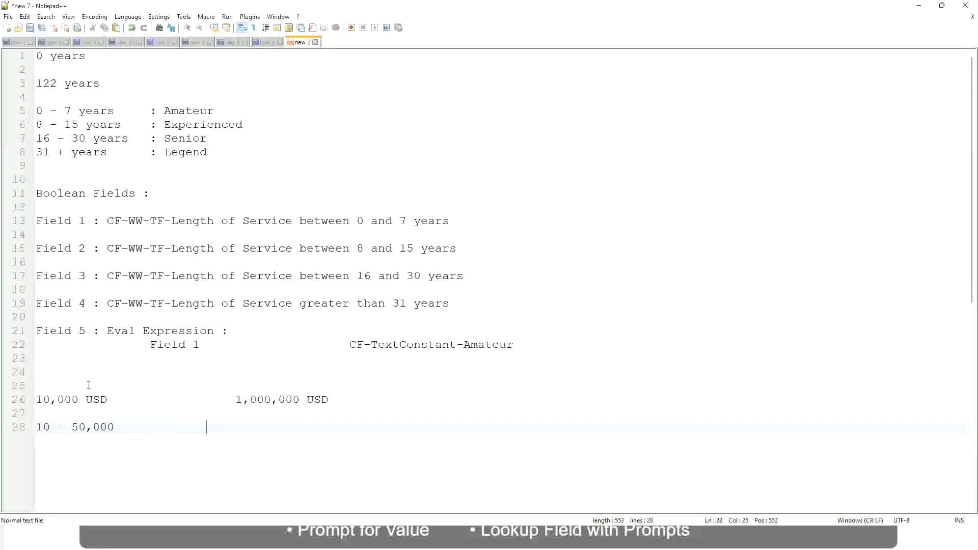
{"action": "type", "text": ": Low"}
Add the range "50,001 - 150,000" on the line below, with ": Medium" aligned under the Low label.
{"action": "key", "text": "Return"}
{"action": "key", "text": "Return"}
{"action": "key", "text": "Up"}
{"action": "type", "text": "50"}
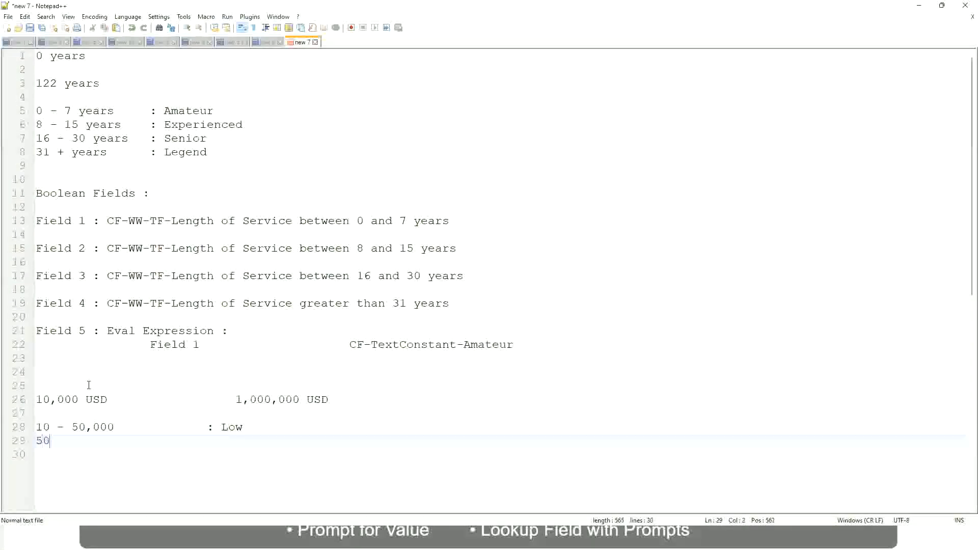
{"action": "type", "text": ",001 - 150,"}
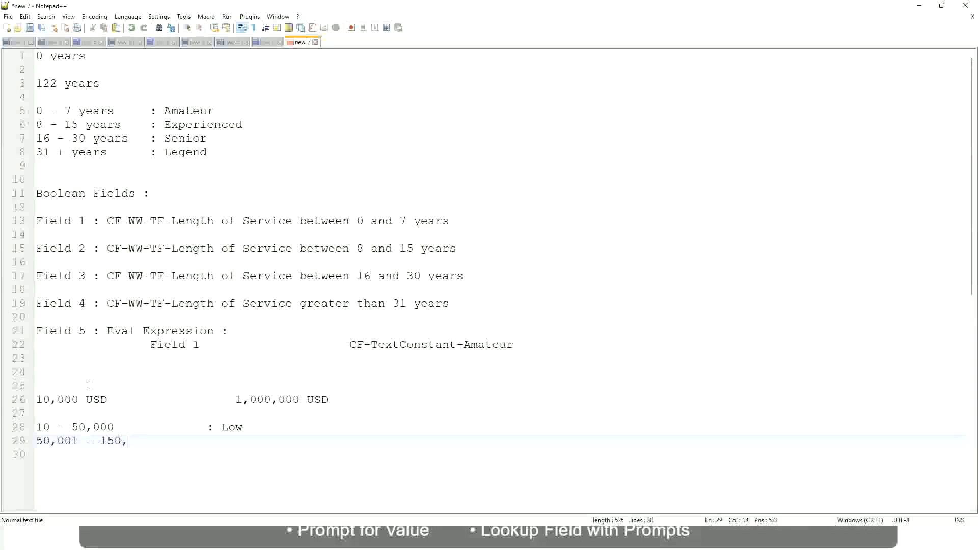
{"action": "type", "text": "000        : Medium"}
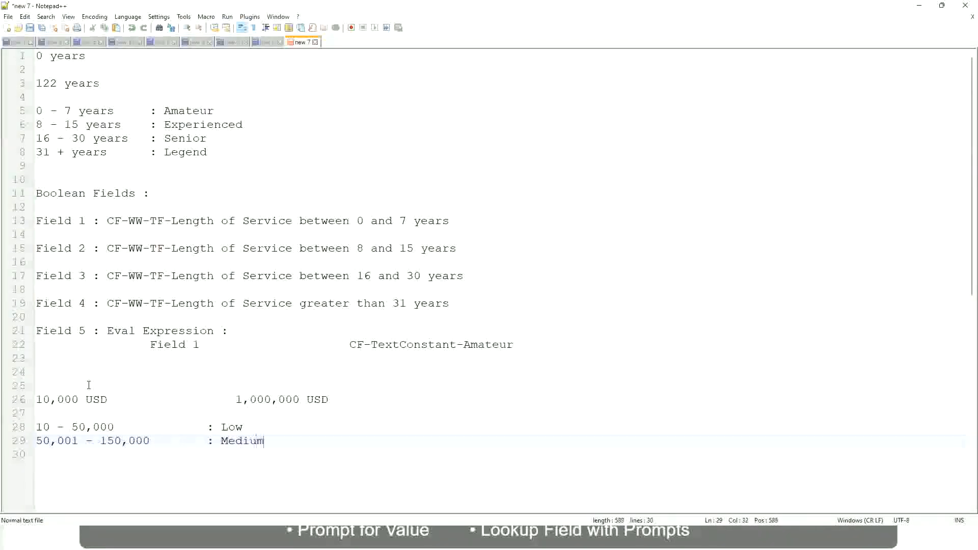
Add a third range line reading "> 150,000" with ": High" aligned under the Medium label.
{"action": "key", "text": "Return"}
{"action": "type", "text": "> 1"}
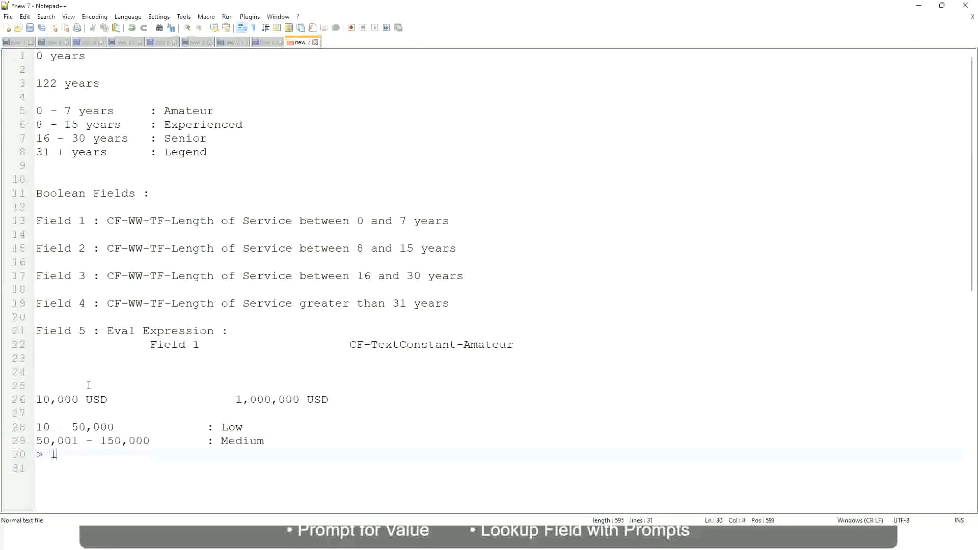
{"action": "type", "text": "50,000"}
{"action": "key", "text": "Tab"}
{"action": "key", "text": "Tab"}
{"action": "key", "text": "Tab"}
{"action": "key", "text": "Tab"}
{"action": "type", "text": ": High"}
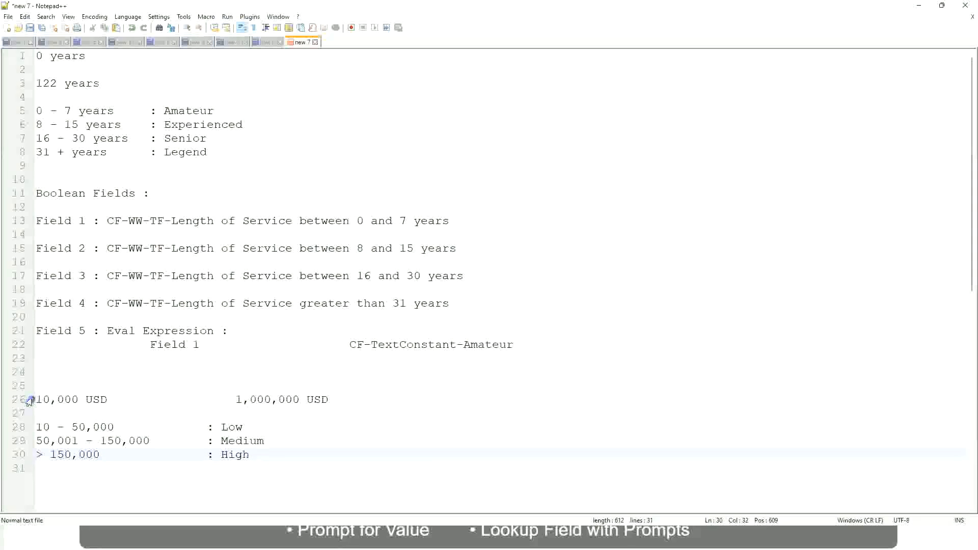
Review the two USD amounts against the salary ranges and their Low, Medium and High labels.
{"action": "left_click", "coordinate": [44, 398]}
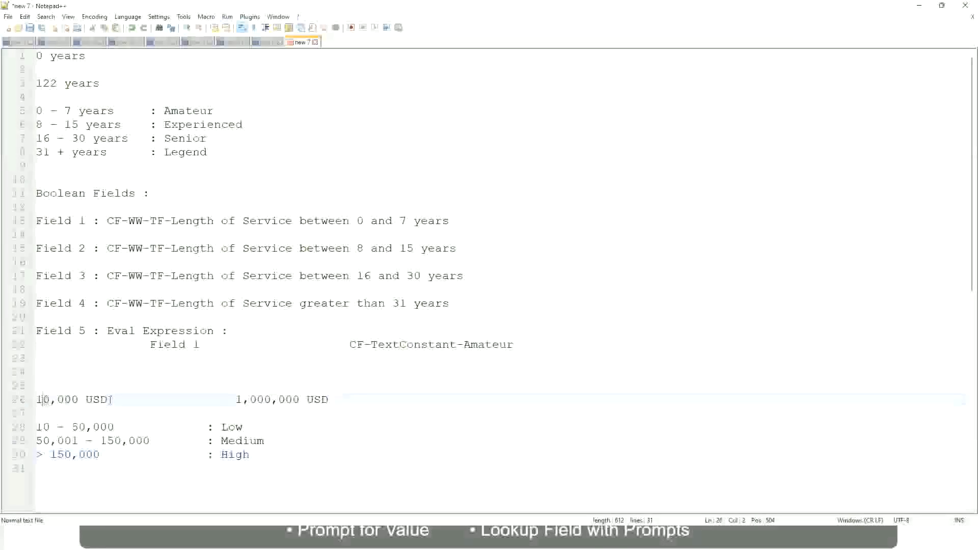
{"action": "double_click", "coordinate": [292, 400]}
{"action": "left_click", "coordinate": [174, 442]}
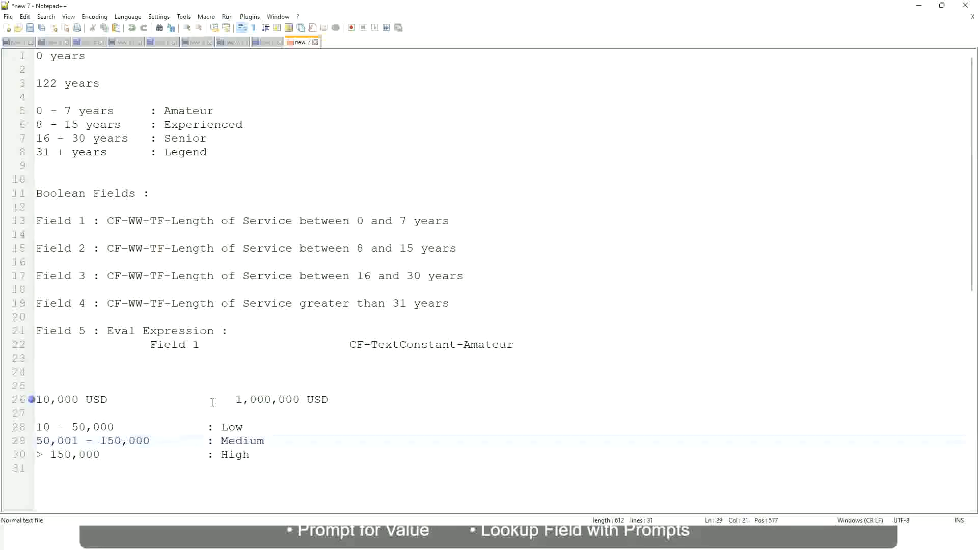
{"action": "left_click", "coordinate": [302, 401]}
{"action": "left_click", "coordinate": [235, 427]}
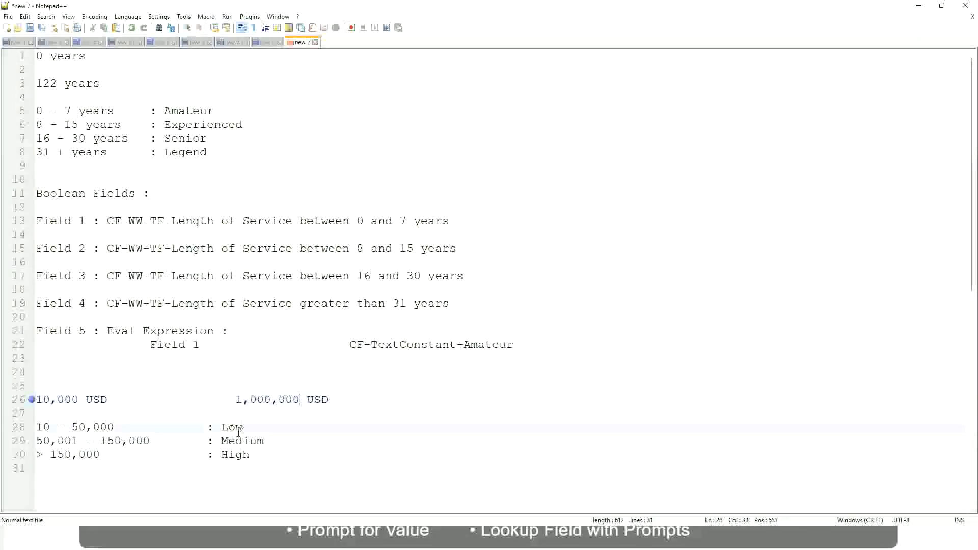
{"action": "left_click", "coordinate": [235, 459]}
{"action": "left_click", "coordinate": [125, 412]}
{"action": "left_click", "coordinate": [253, 453]}
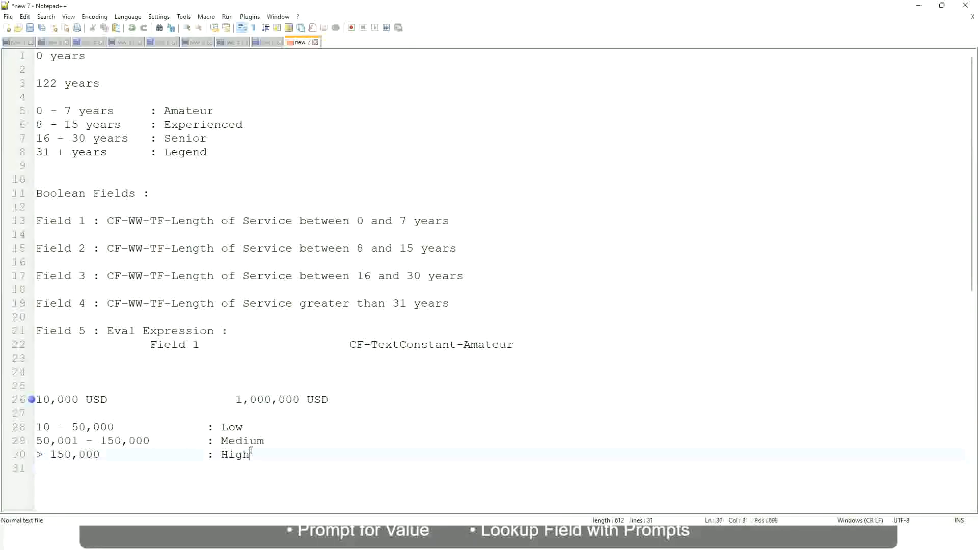